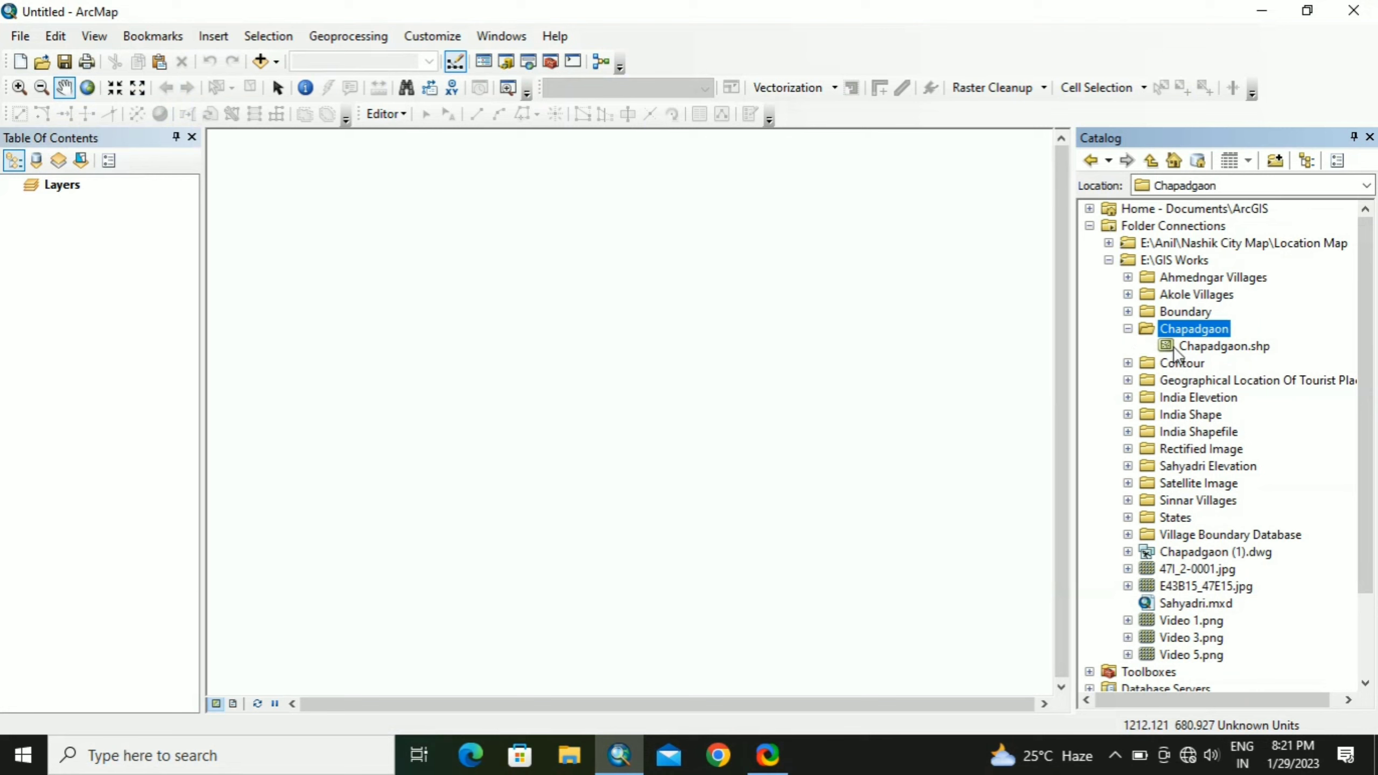
Step: Add Chapadgaon.shp to the map and create a new file geodatabase in the Chapadgaon folder
{"action": "left_click_drag", "start_coordinate": [1186, 346], "coordinate": [840, 360]}
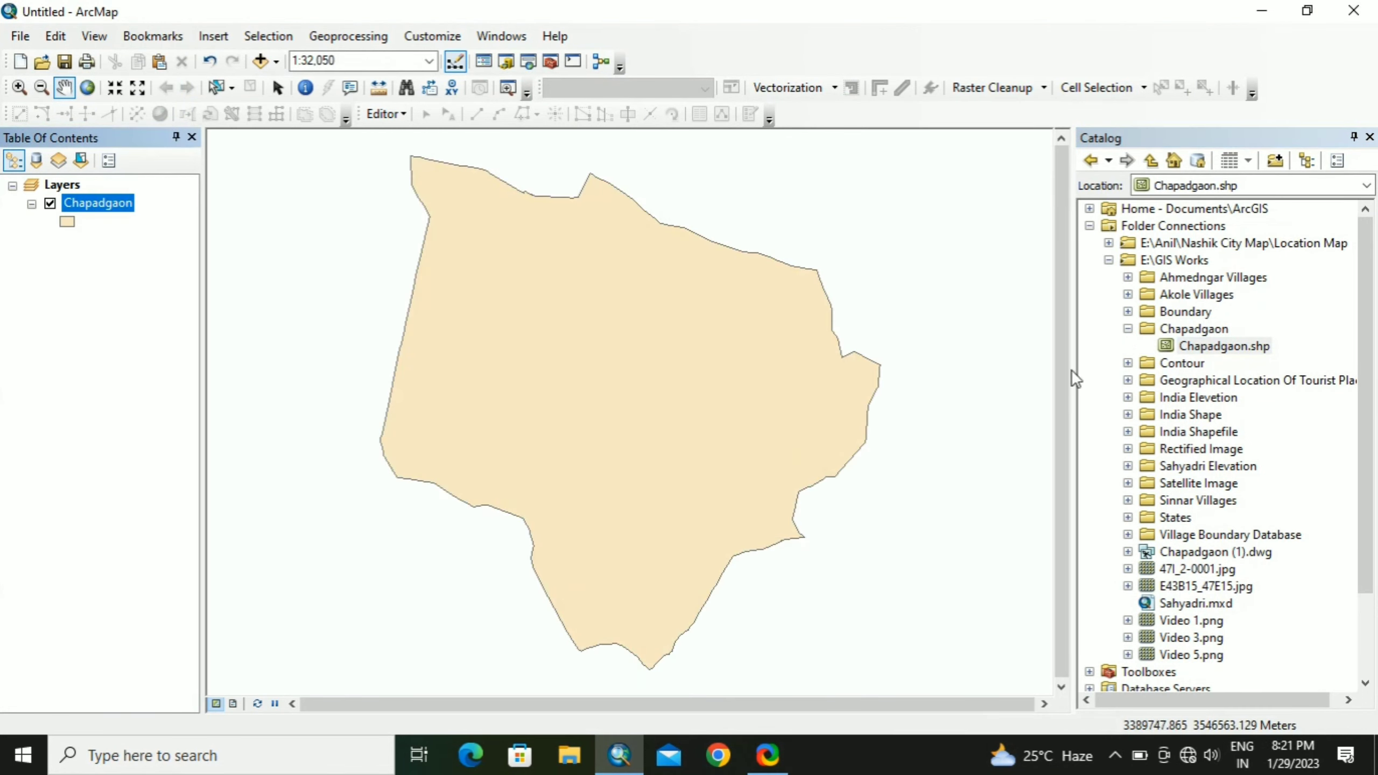
{"action": "left_click", "coordinate": [1150, 327]}
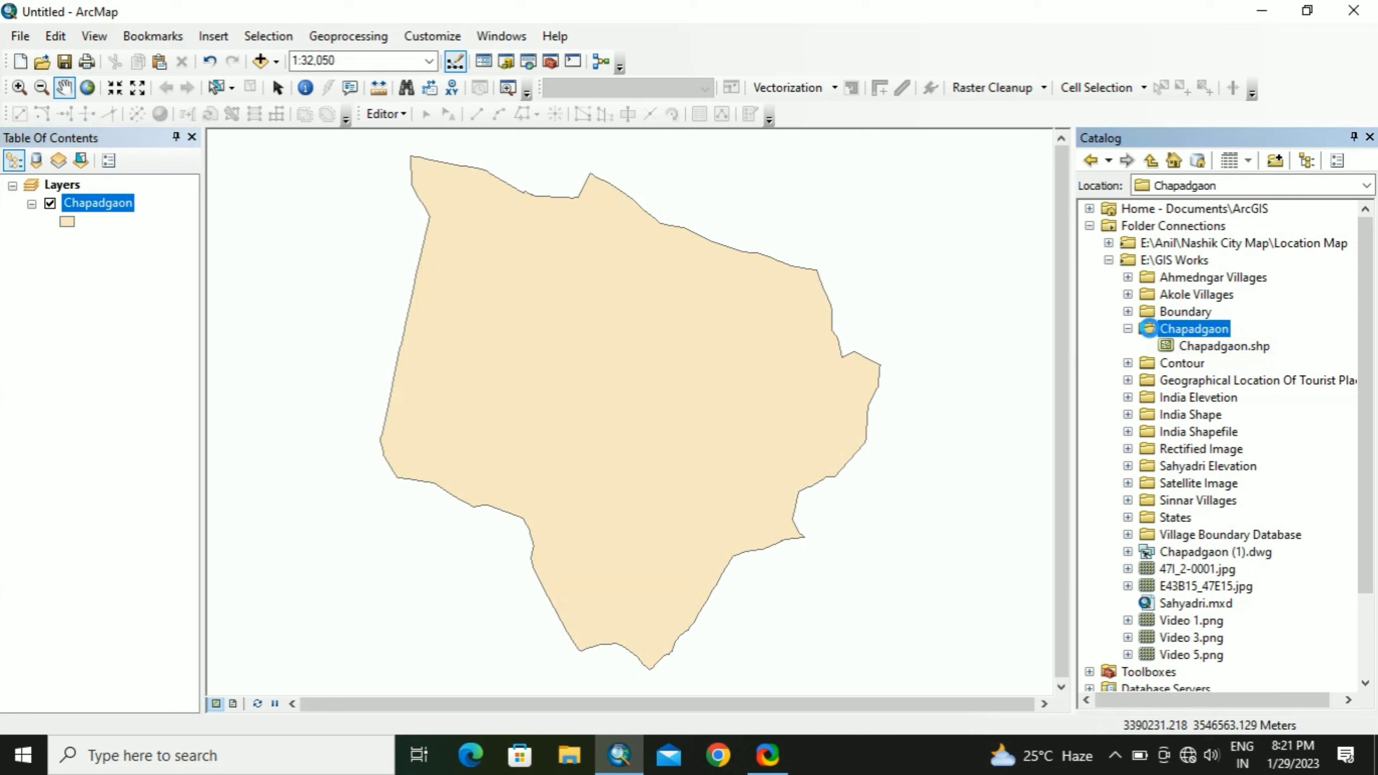
{"action": "right_click", "coordinate": [1150, 328]}
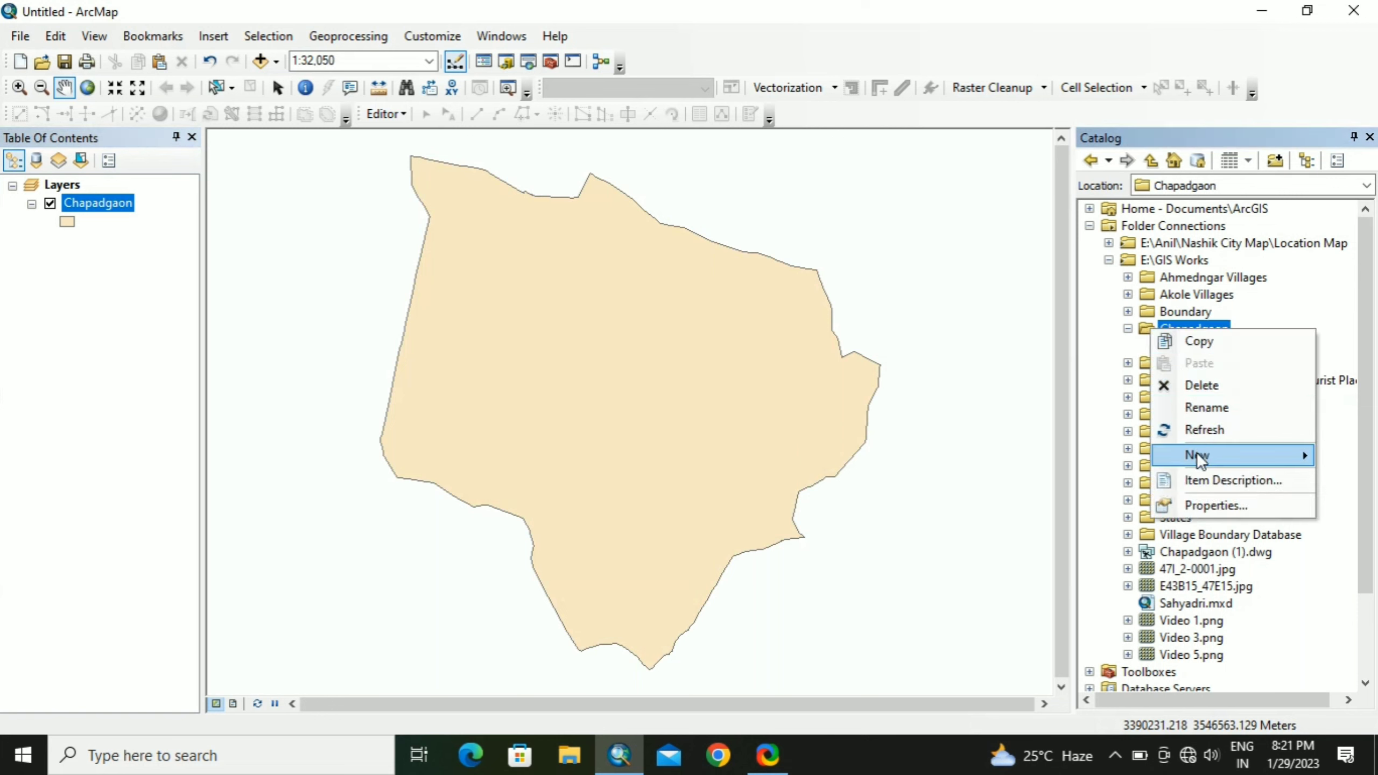
{"action": "mouse_move", "coordinate": [1197, 455]}
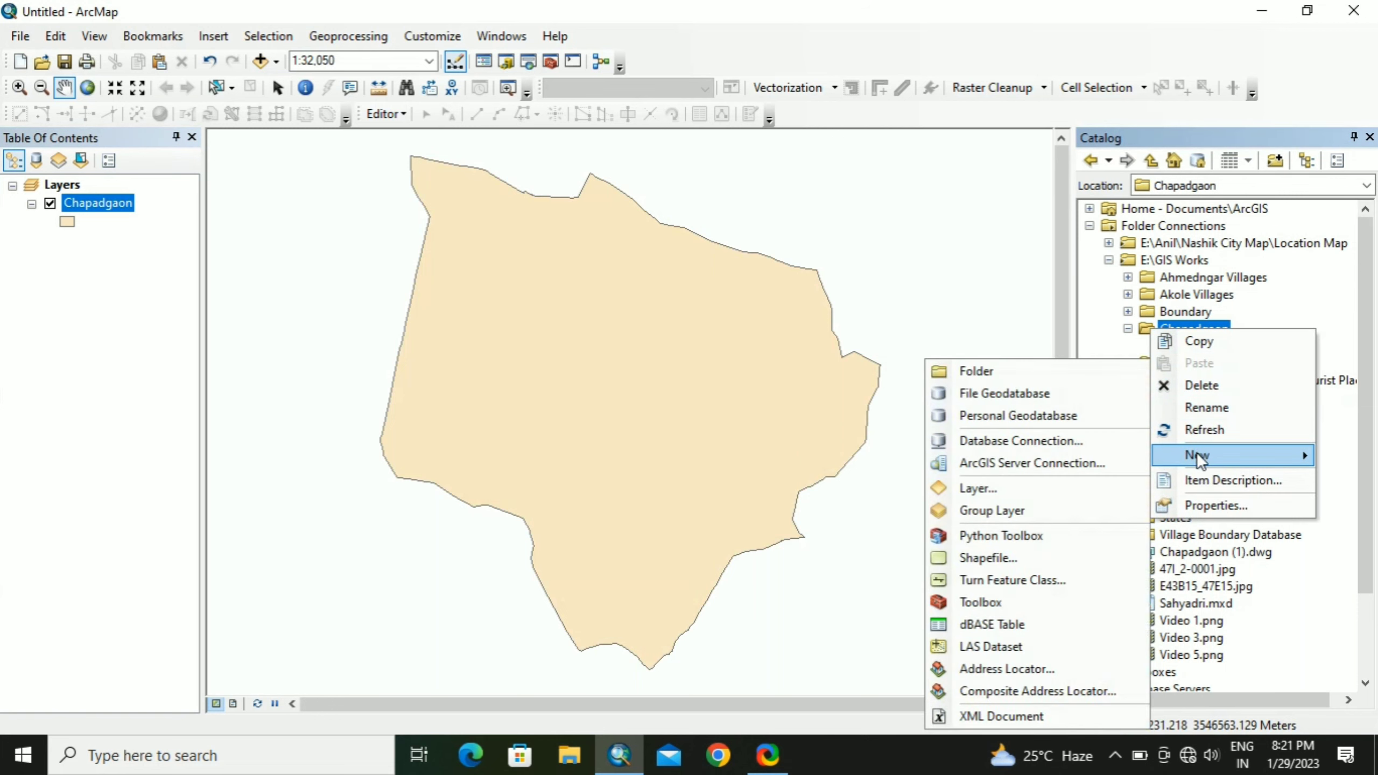
{"action": "left_click", "coordinate": [1042, 392]}
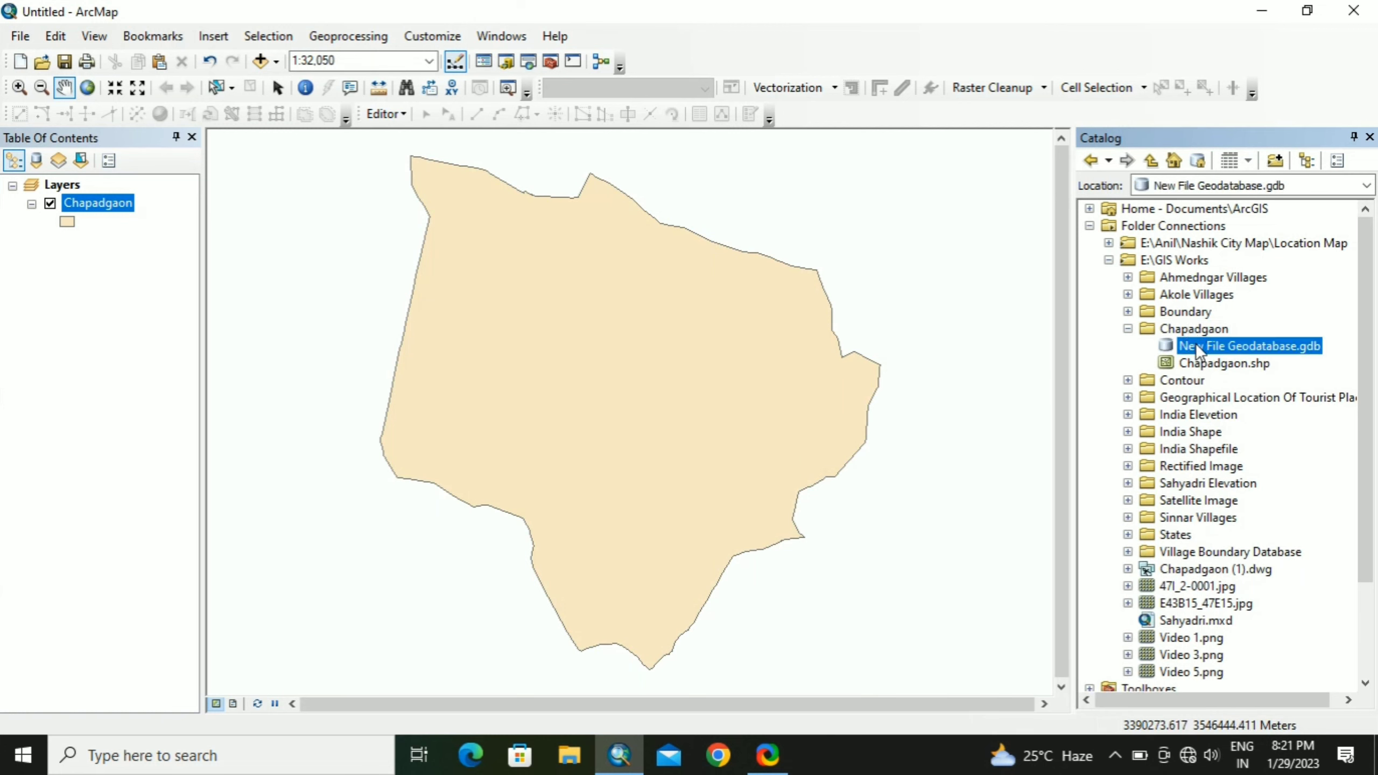
Step: Create a feature dataset named Chapadgaon in the new file geodatabase, using WGS 1984 UTM Zone 43N and the default tolerances
{"action": "right_click", "coordinate": [1195, 344]}
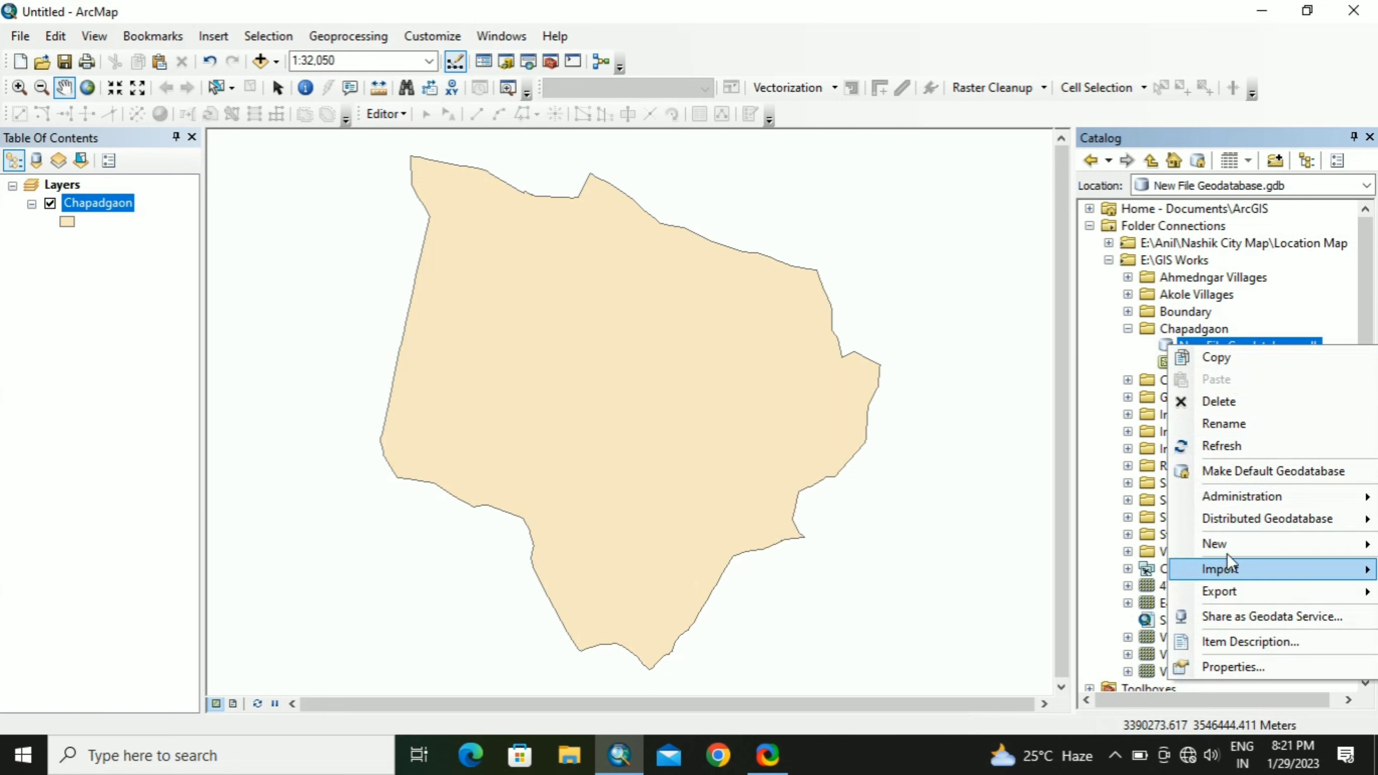
{"action": "mouse_move", "coordinate": [1219, 541]}
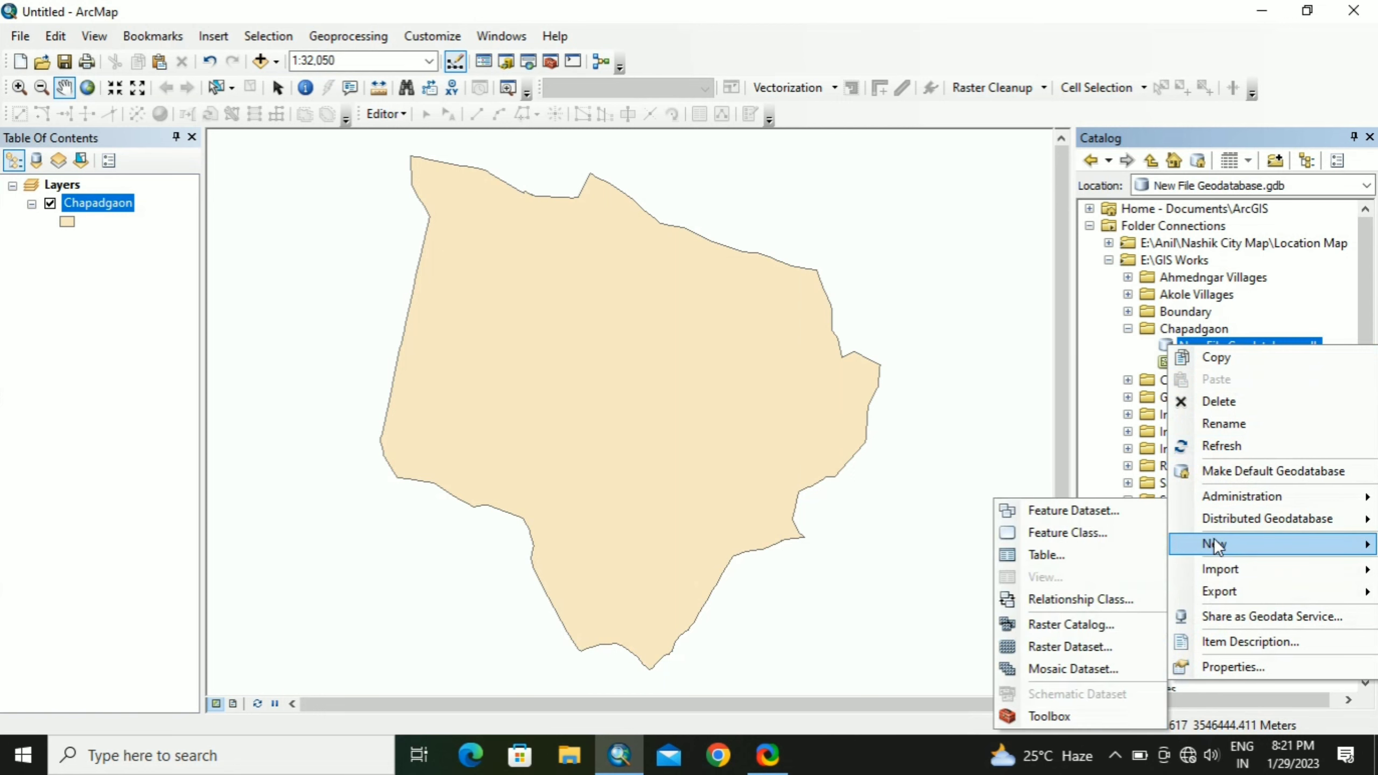
{"action": "left_click", "coordinate": [1098, 509]}
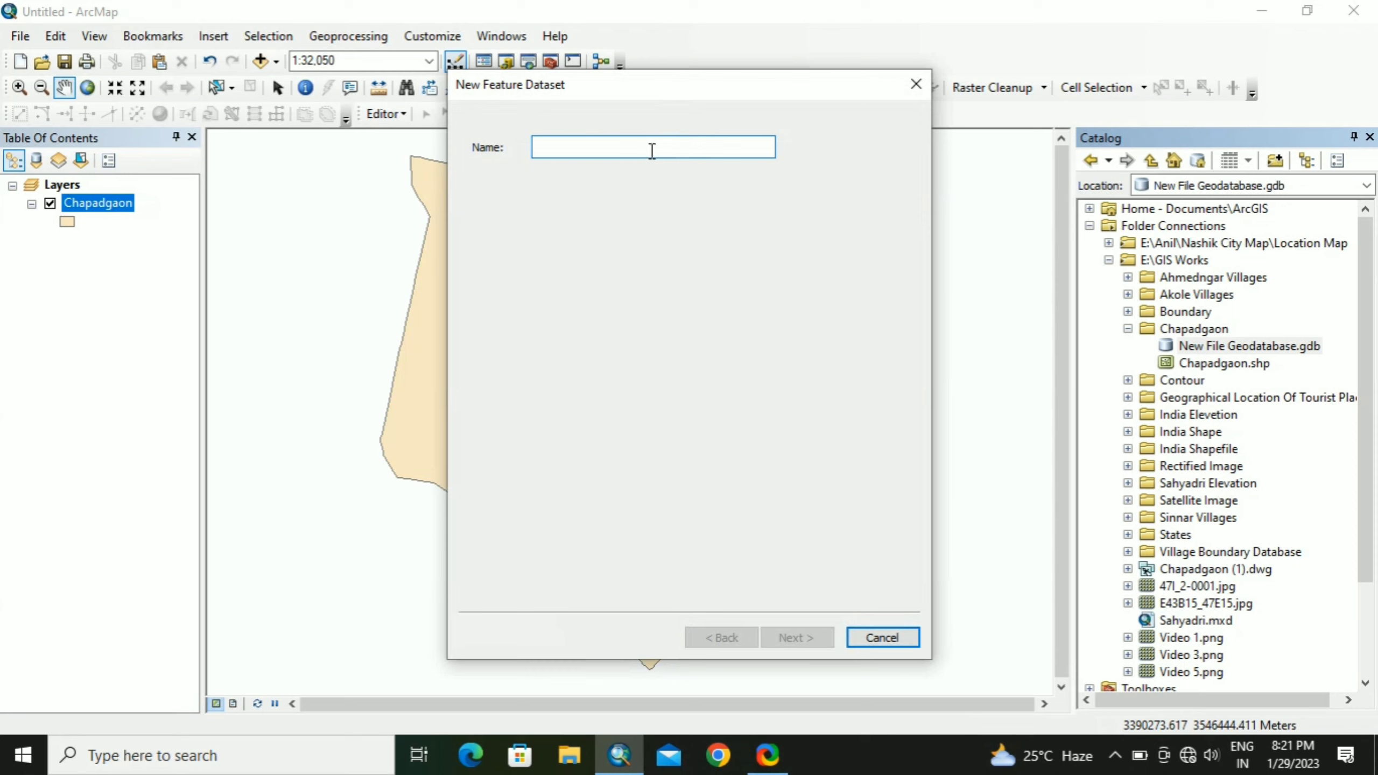
{"action": "type", "text": "Chapa"}
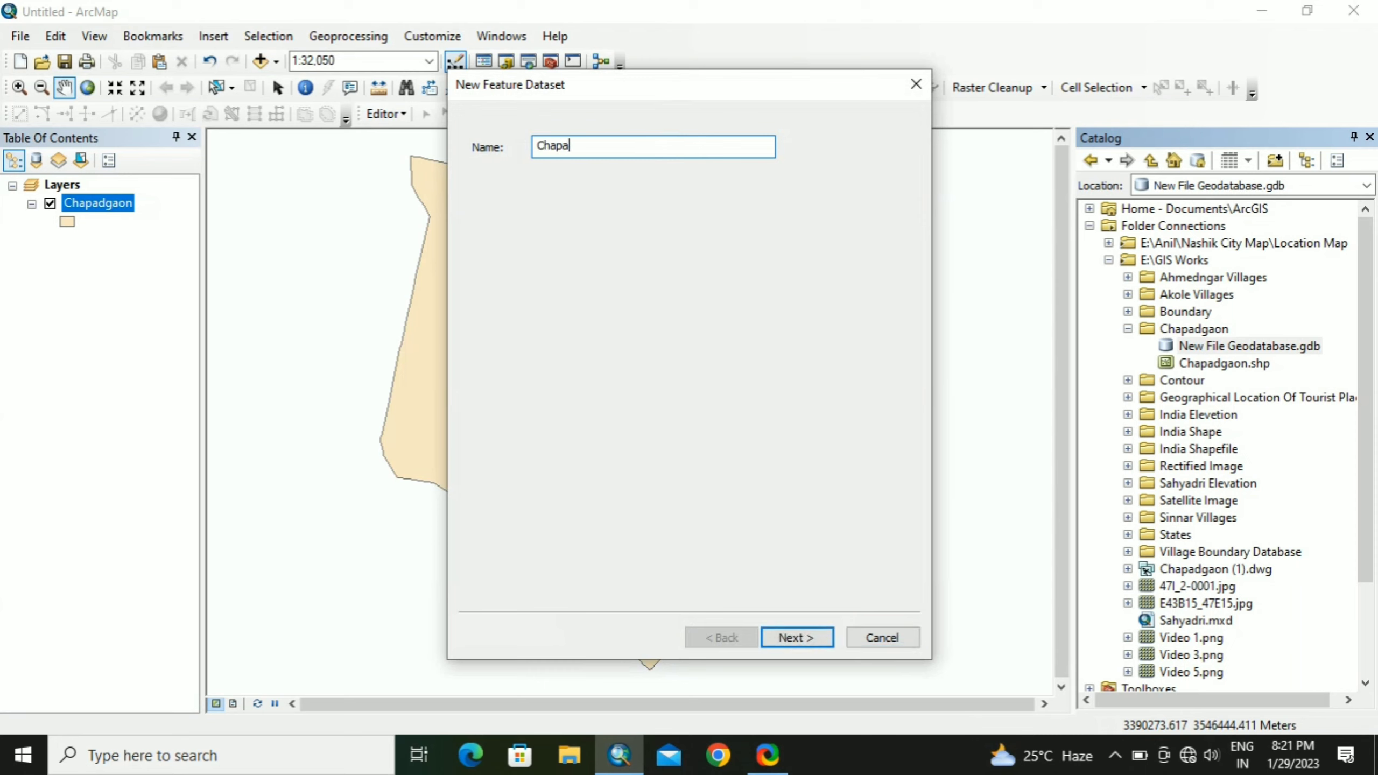
{"action": "type", "text": "dgaon"}
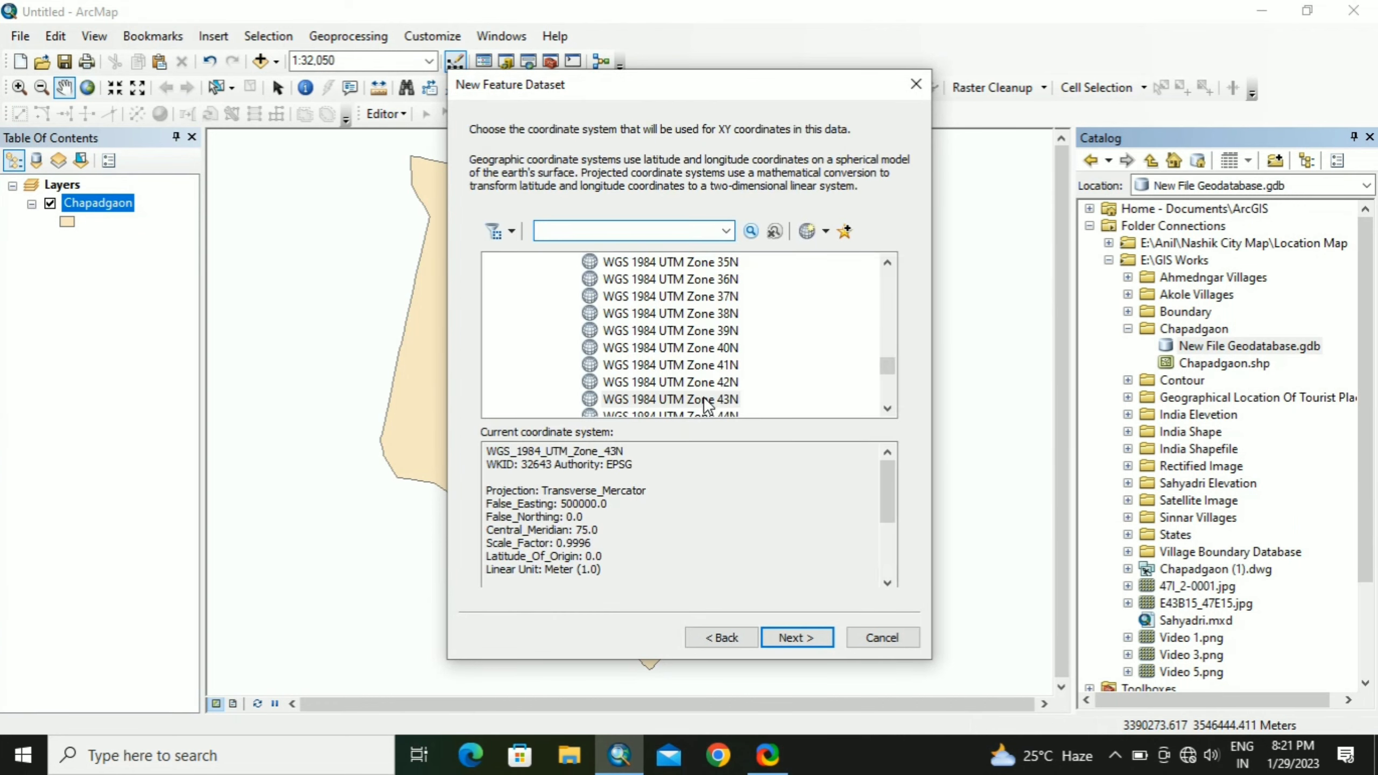
{"action": "left_click", "coordinate": [704, 399]}
{"action": "left_click", "coordinate": [816, 640]}
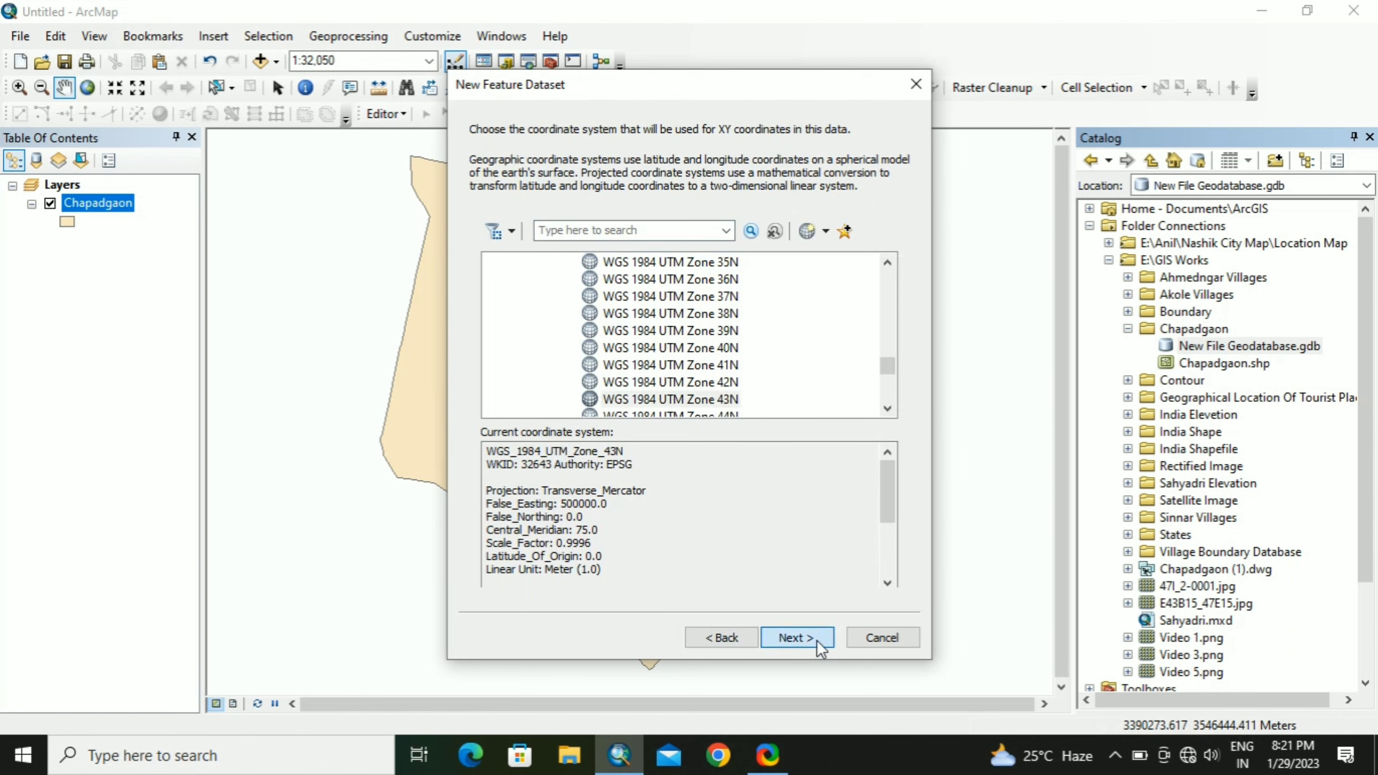
{"action": "left_click", "coordinate": [816, 640]}
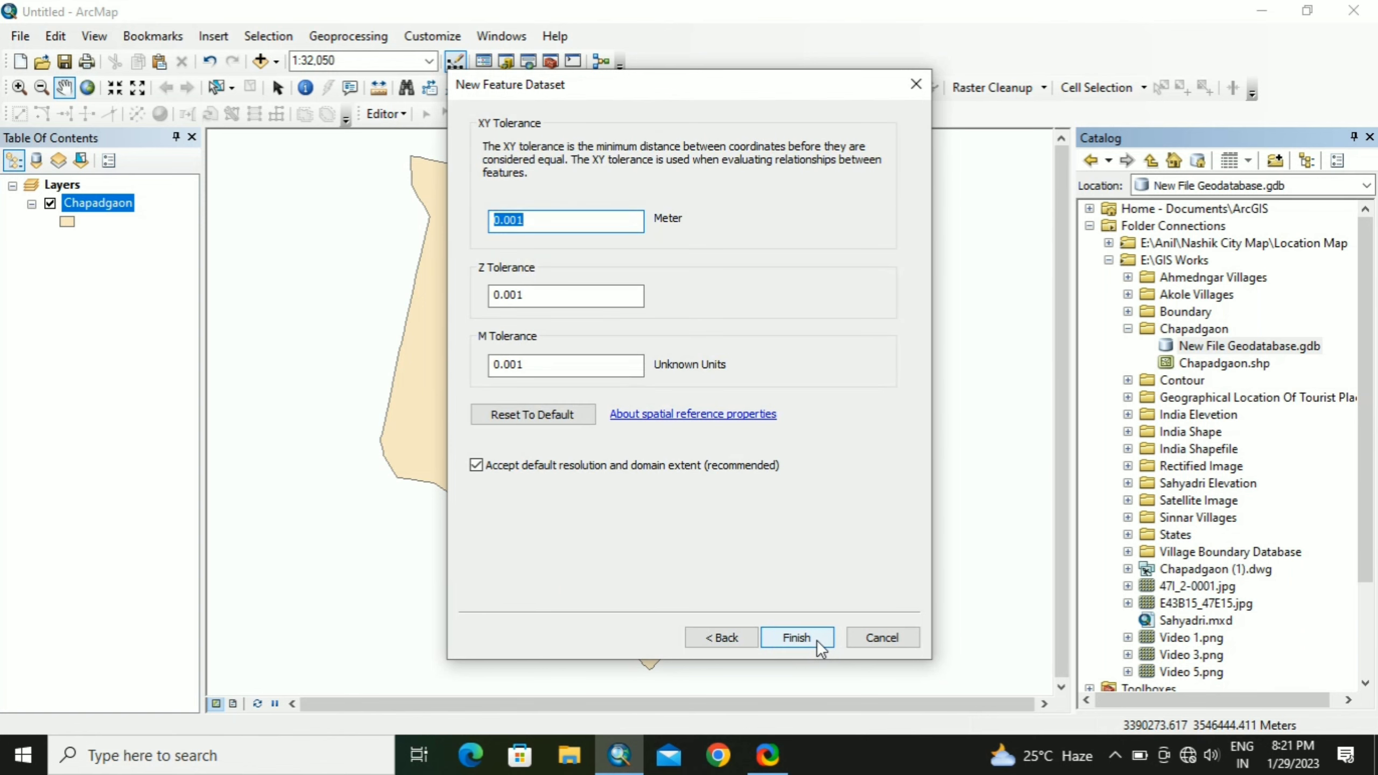
{"action": "left_click", "coordinate": [809, 635]}
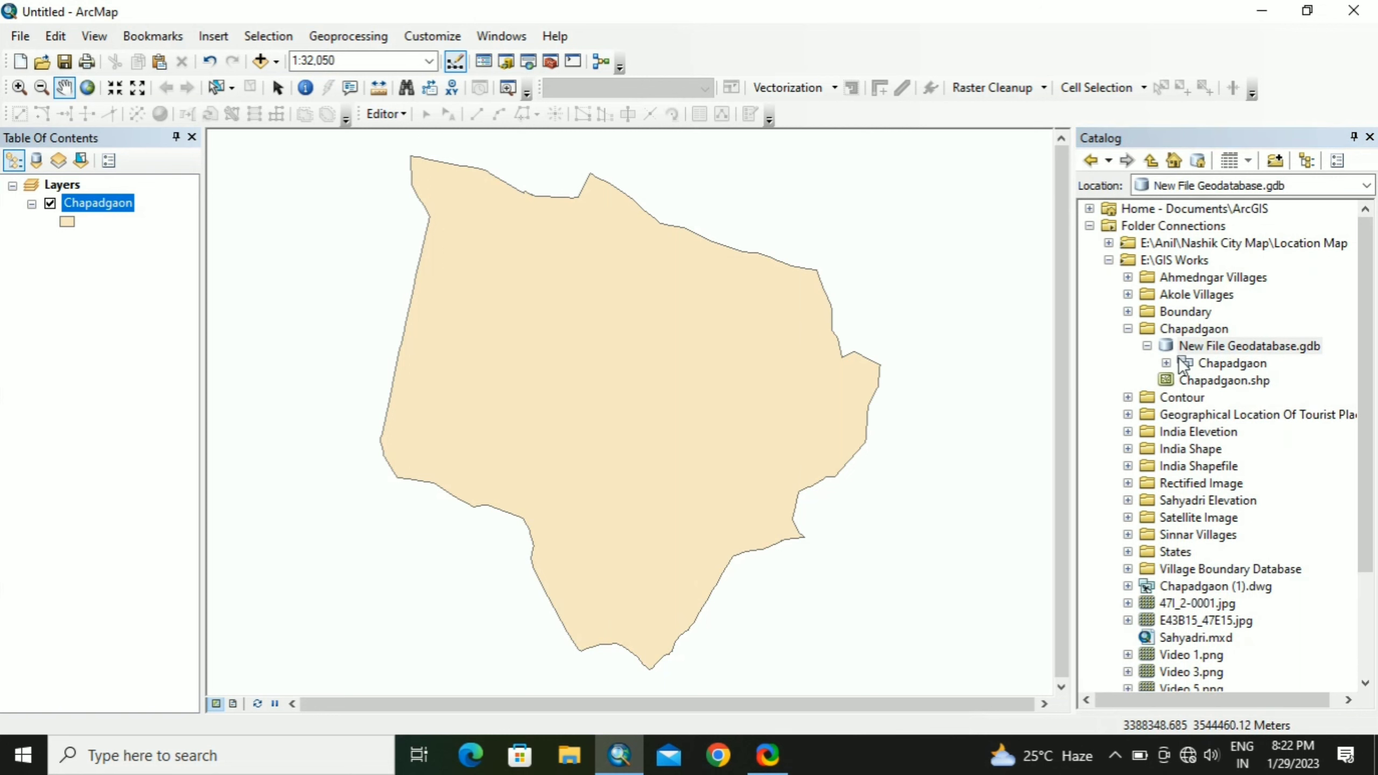
Step: Start a new feature class in the Chapadgaon feature dataset and name it Chapadgaon_Outline
{"action": "right_click", "coordinate": [1185, 363]}
{"action": "mouse_move", "coordinate": [1234, 510]}
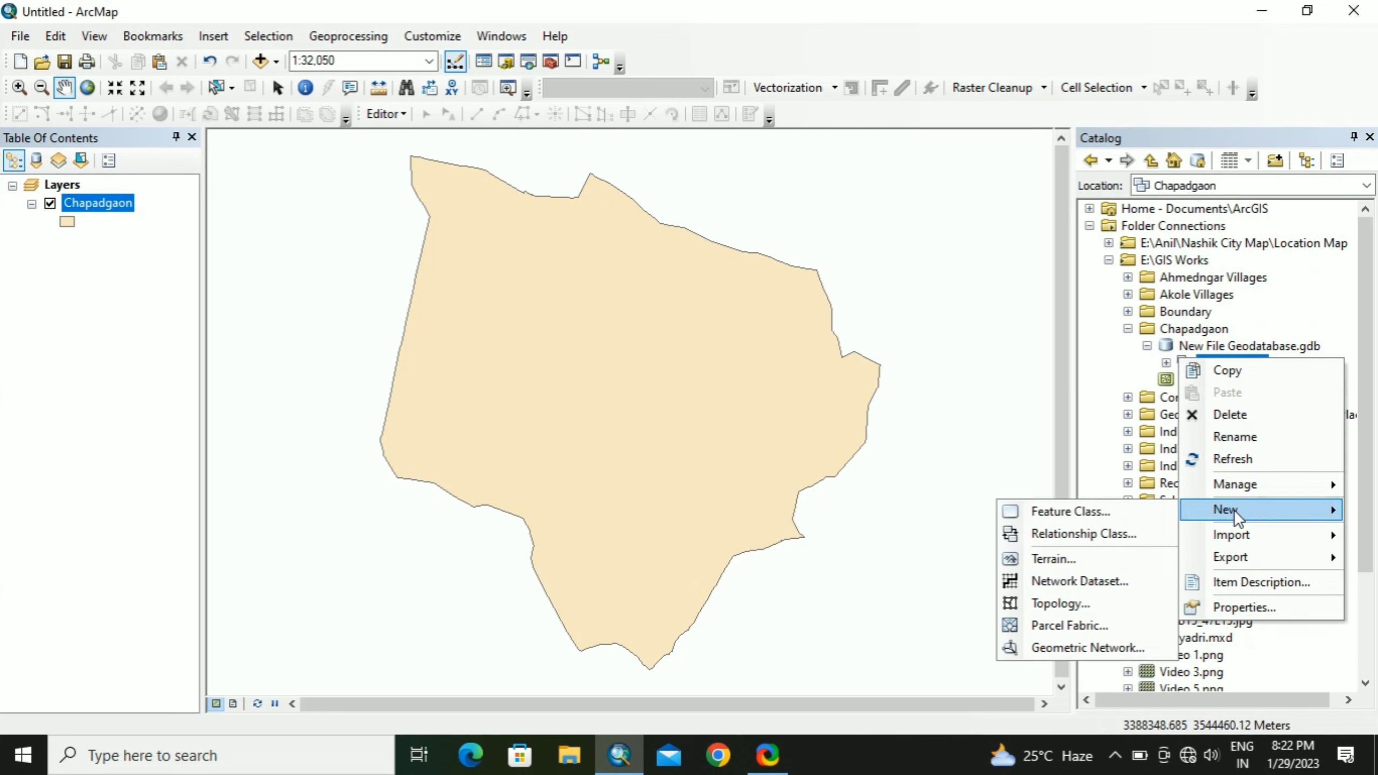
{"action": "left_click", "coordinate": [1111, 512]}
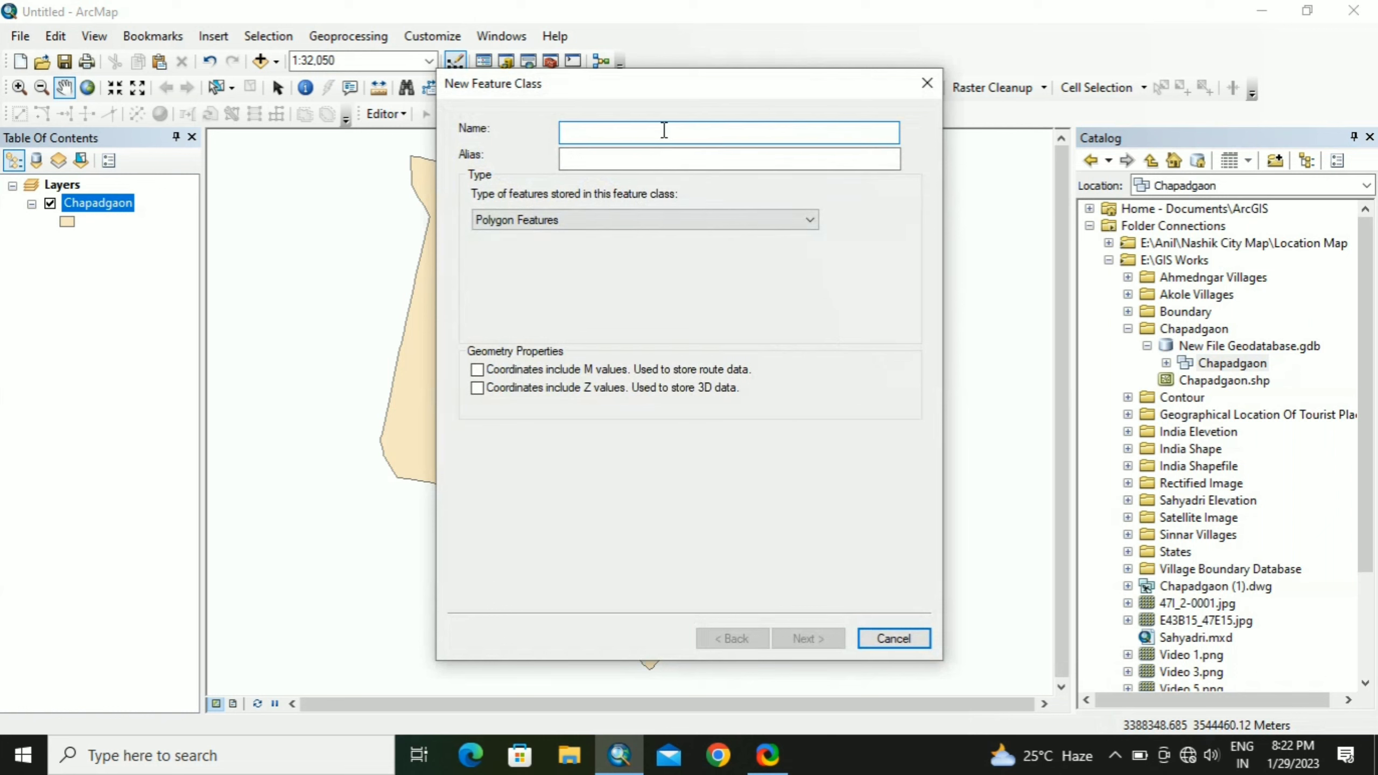
{"action": "type", "text": "Chapadg"}
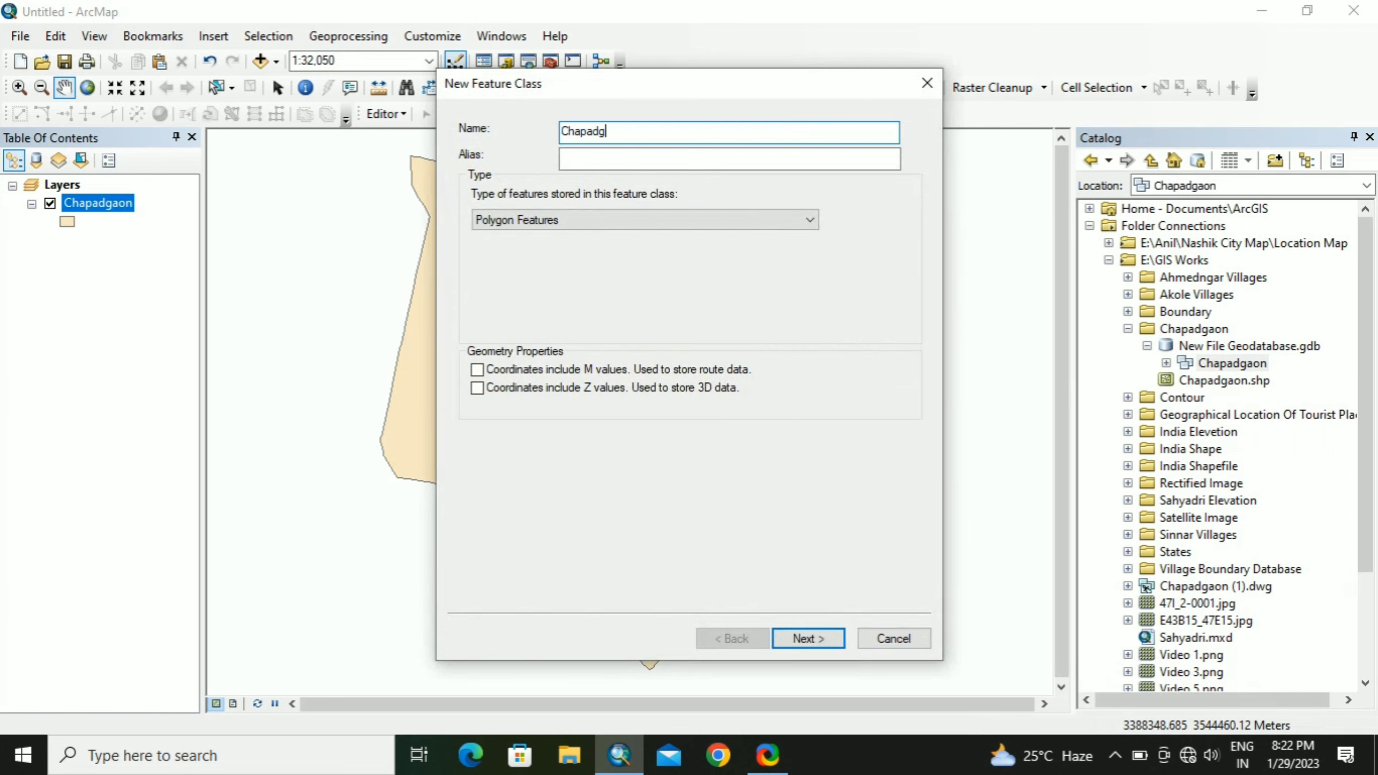
{"action": "type", "text": "aon"}
{"action": "type", "text": "_Outline"}
Step: Copy the name Chapadgaon_Outline into the alias, keep Polygon Features as type, and finish the feature class with default storage settings
{"action": "left_click_drag", "start_coordinate": [671, 128], "coordinate": [558, 142]}
{"action": "key", "text": "ctrl+c"}
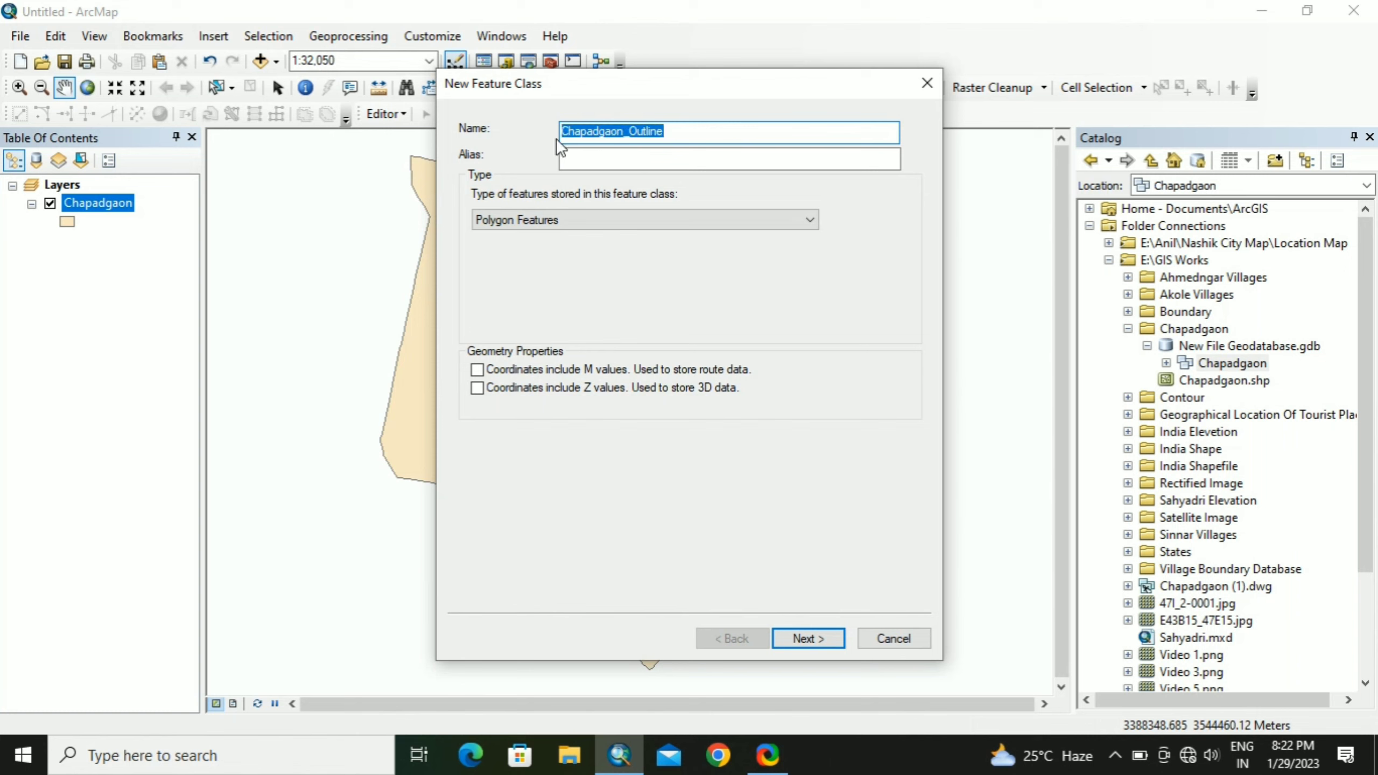
{"action": "left_click", "coordinate": [585, 163]}
{"action": "key", "text": "ctrl+v"}
{"action": "left_click", "coordinate": [595, 217]}
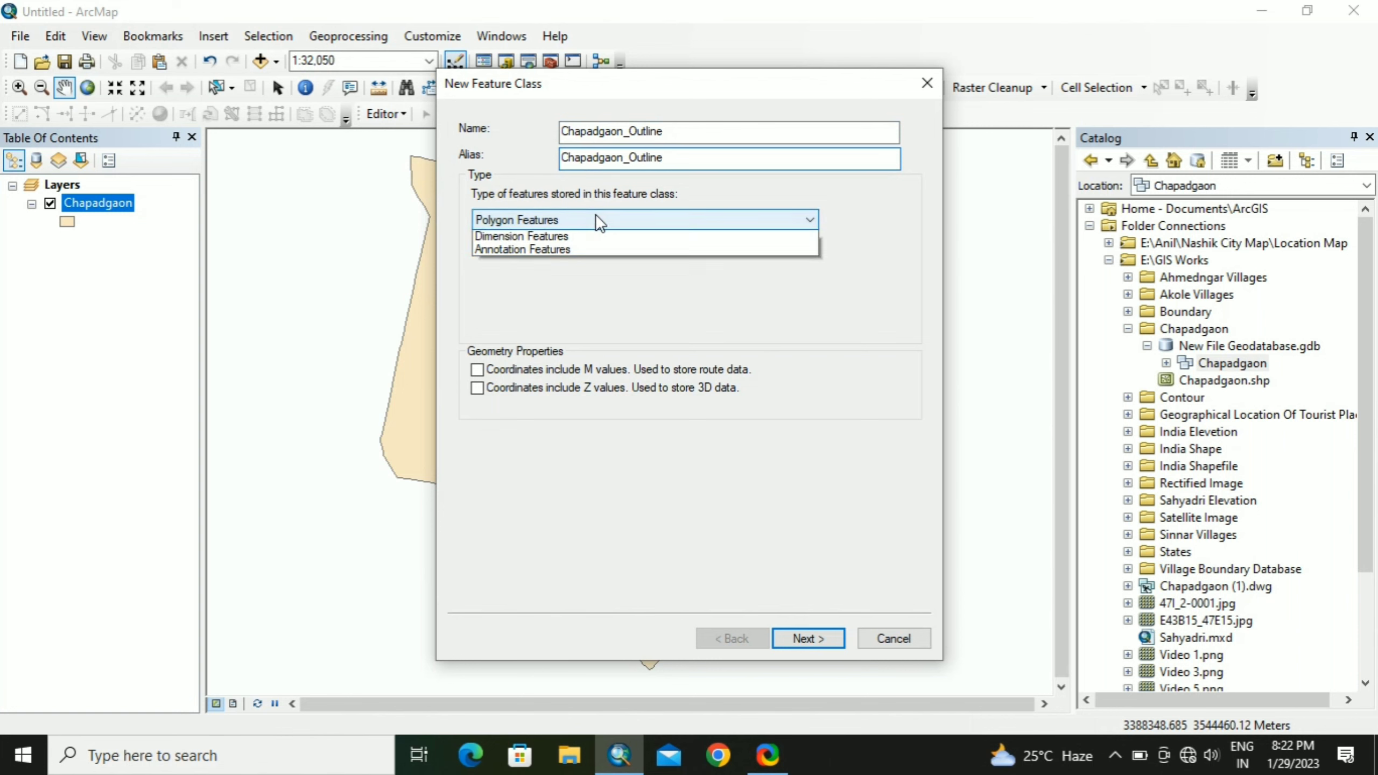
{"action": "left_click", "coordinate": [567, 237]}
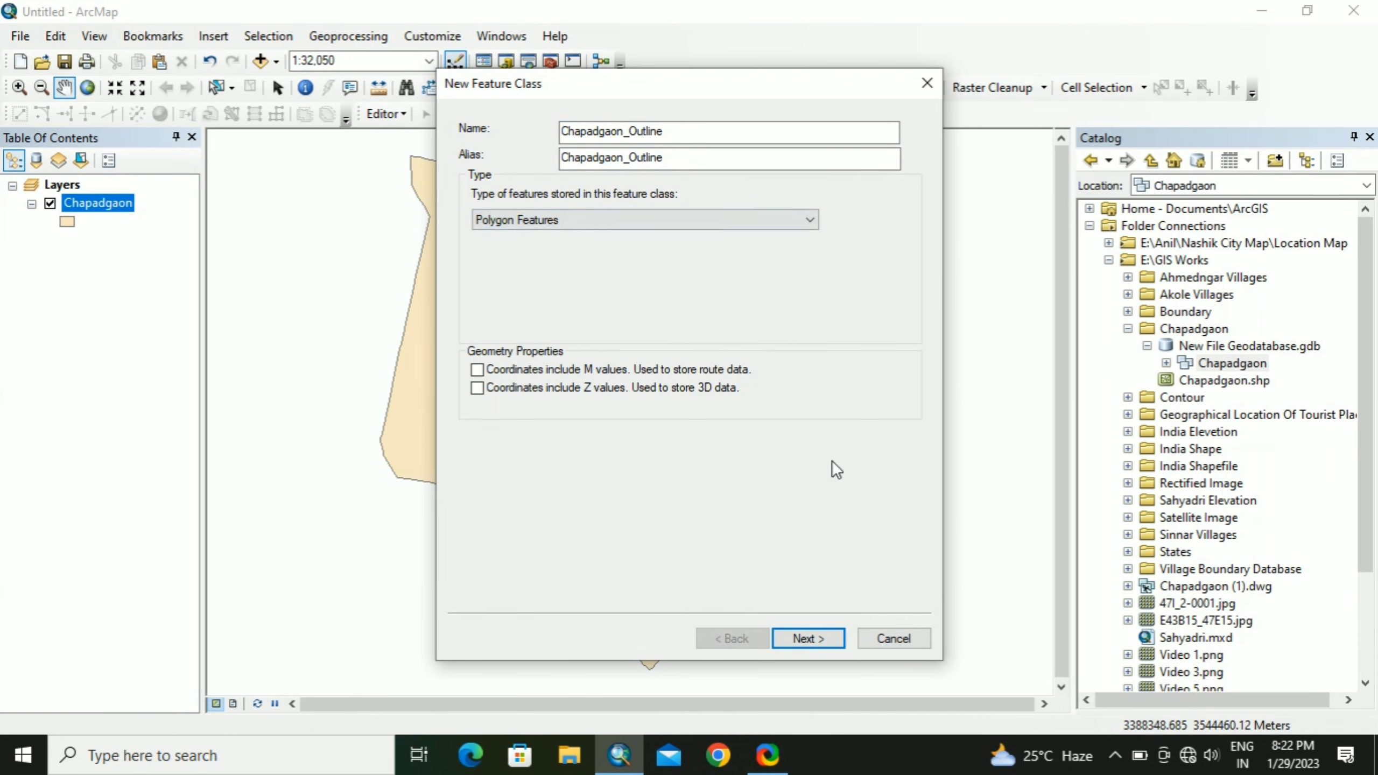
{"action": "left_click", "coordinate": [799, 634]}
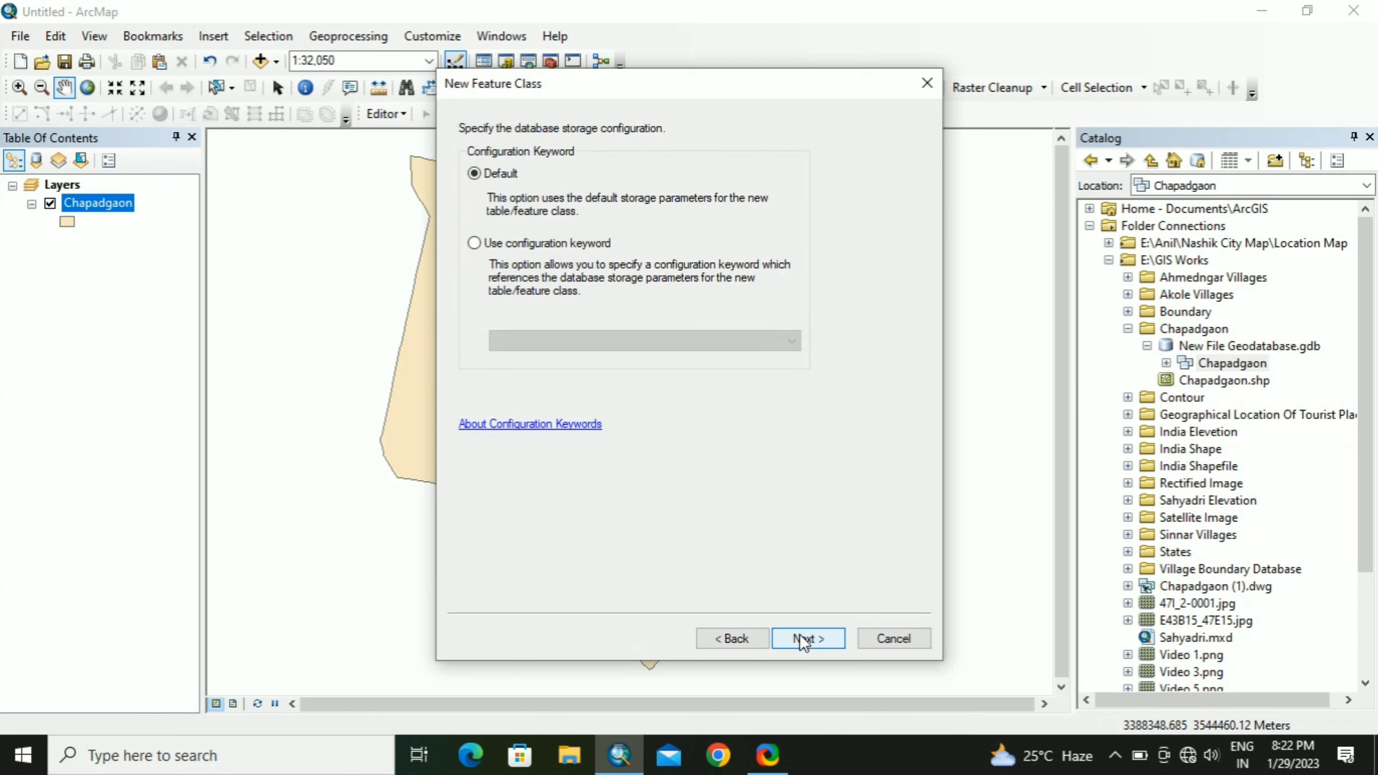
{"action": "left_click", "coordinate": [799, 634]}
{"action": "left_click", "coordinate": [799, 633]}
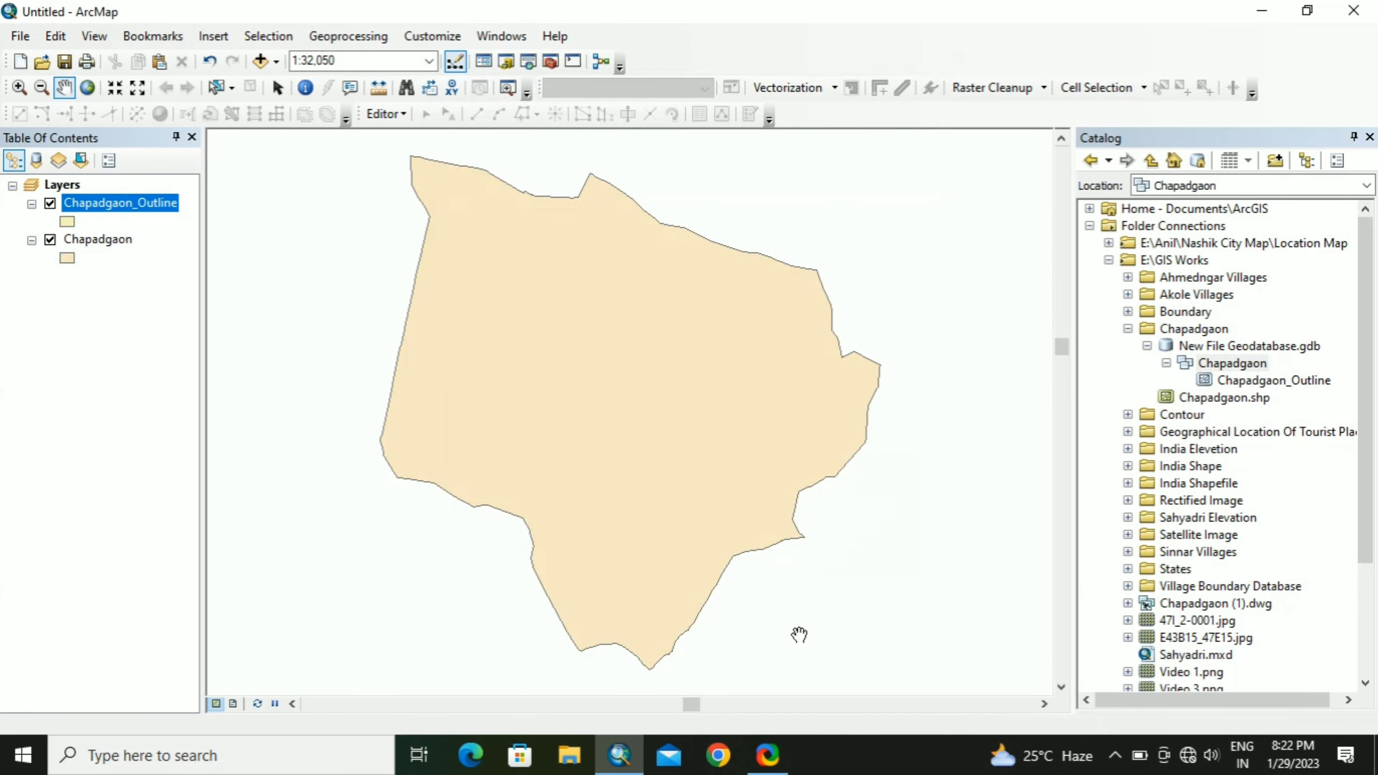
Step: Symbolize the Chapadgaon_Outline layer with a red fill and a black outline of width 1
{"action": "left_click", "coordinate": [65, 220]}
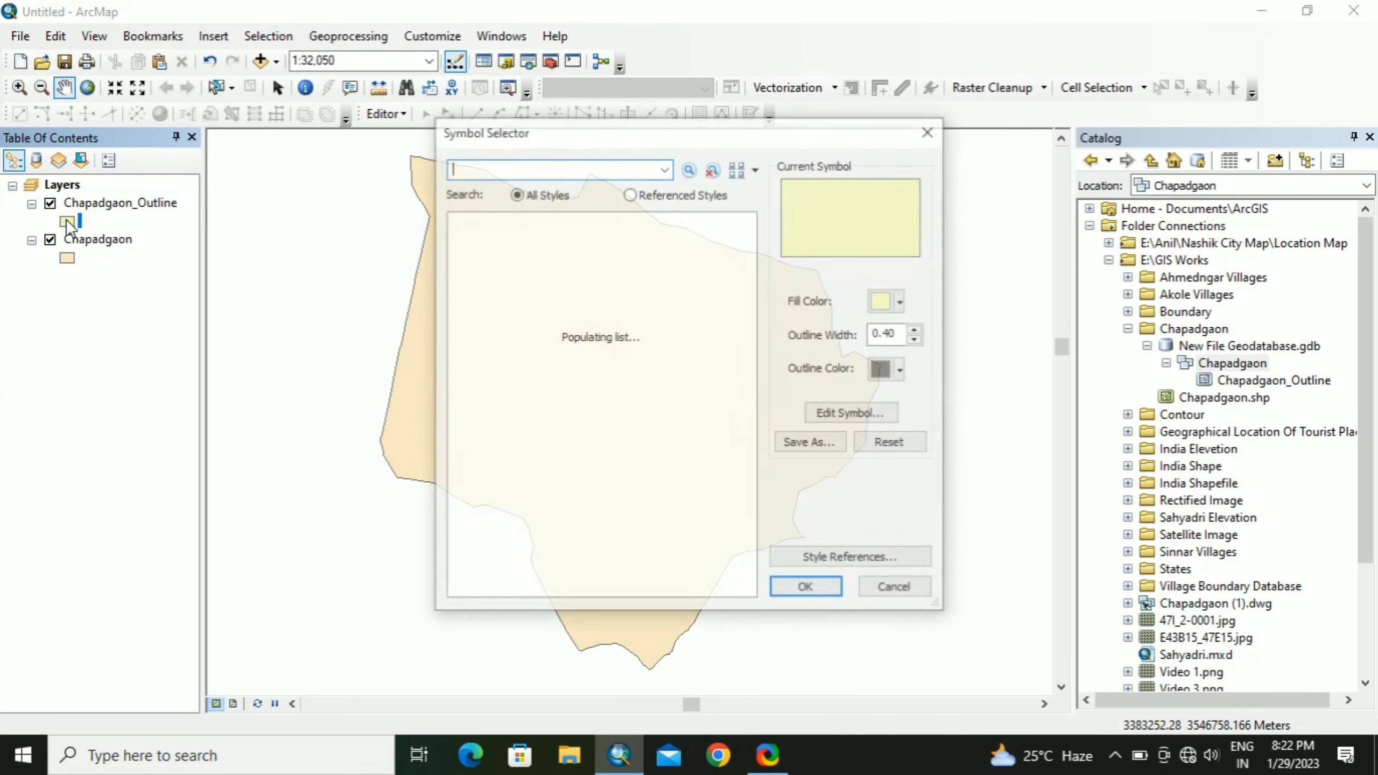
{"action": "left_click", "coordinate": [900, 299]}
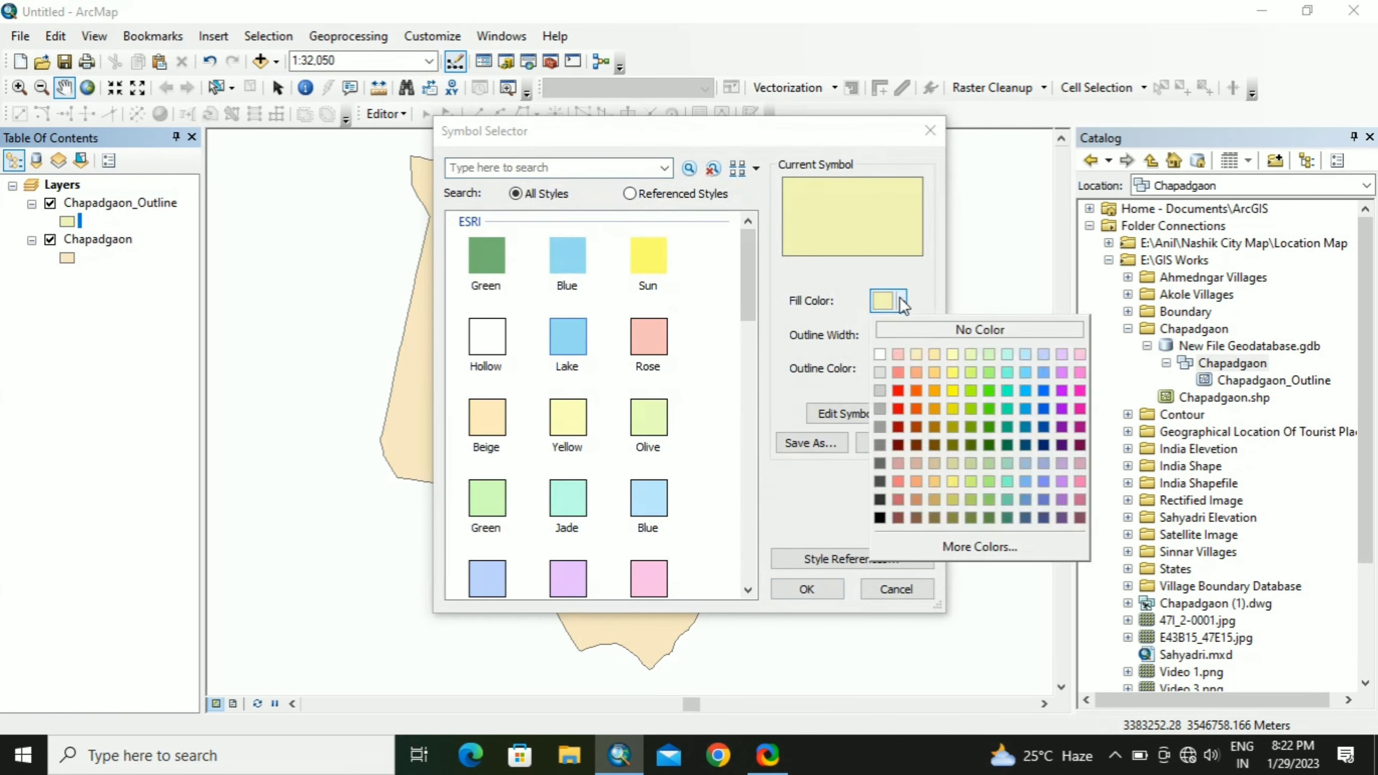
{"action": "left_click", "coordinate": [898, 390]}
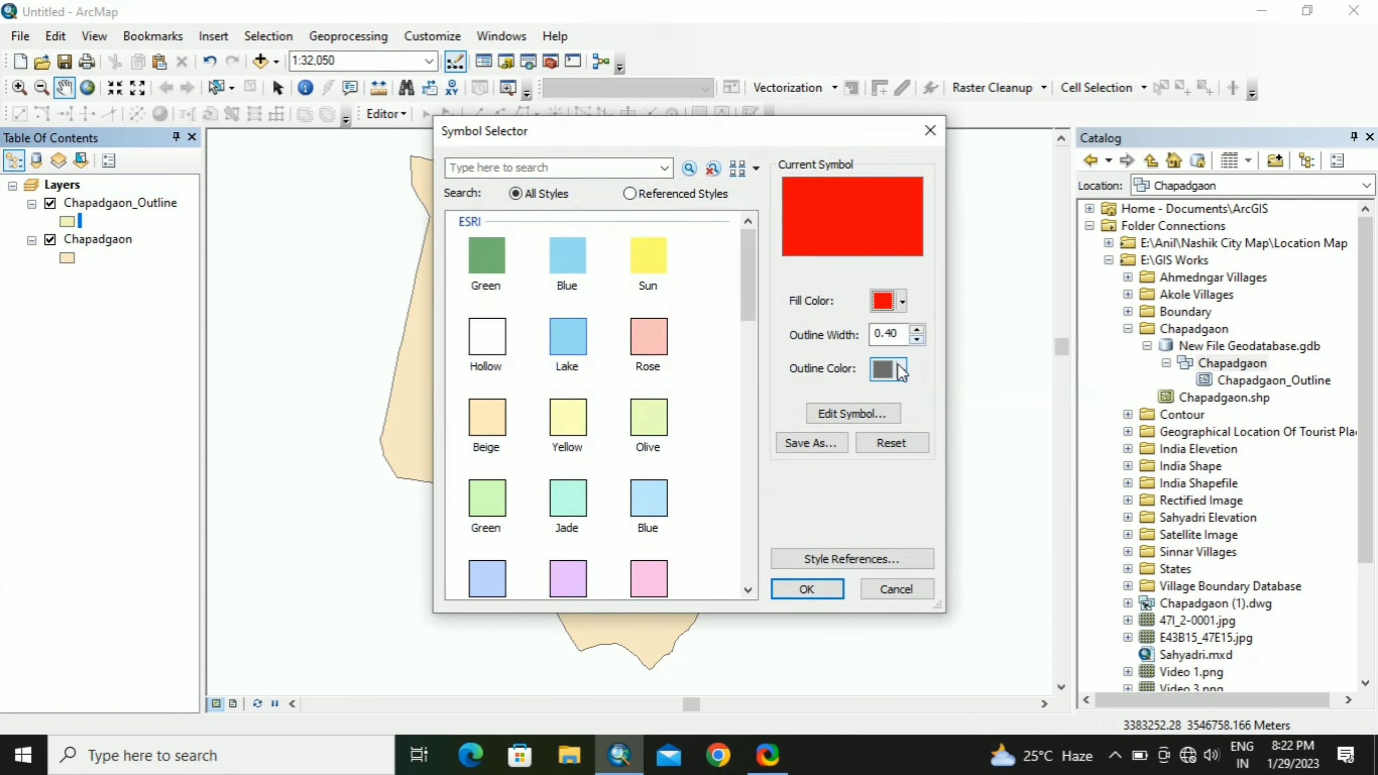
{"action": "left_click", "coordinate": [902, 370]}
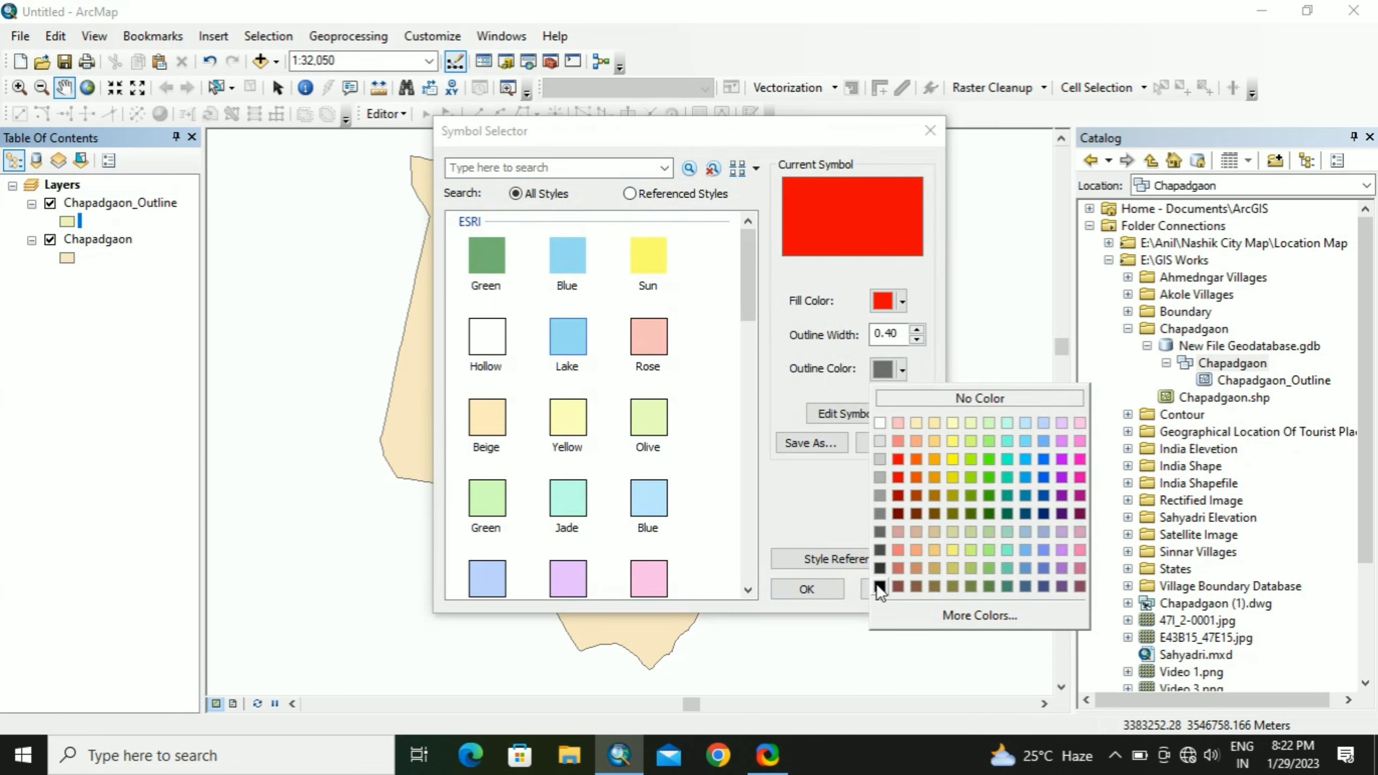
{"action": "left_click", "coordinate": [880, 586]}
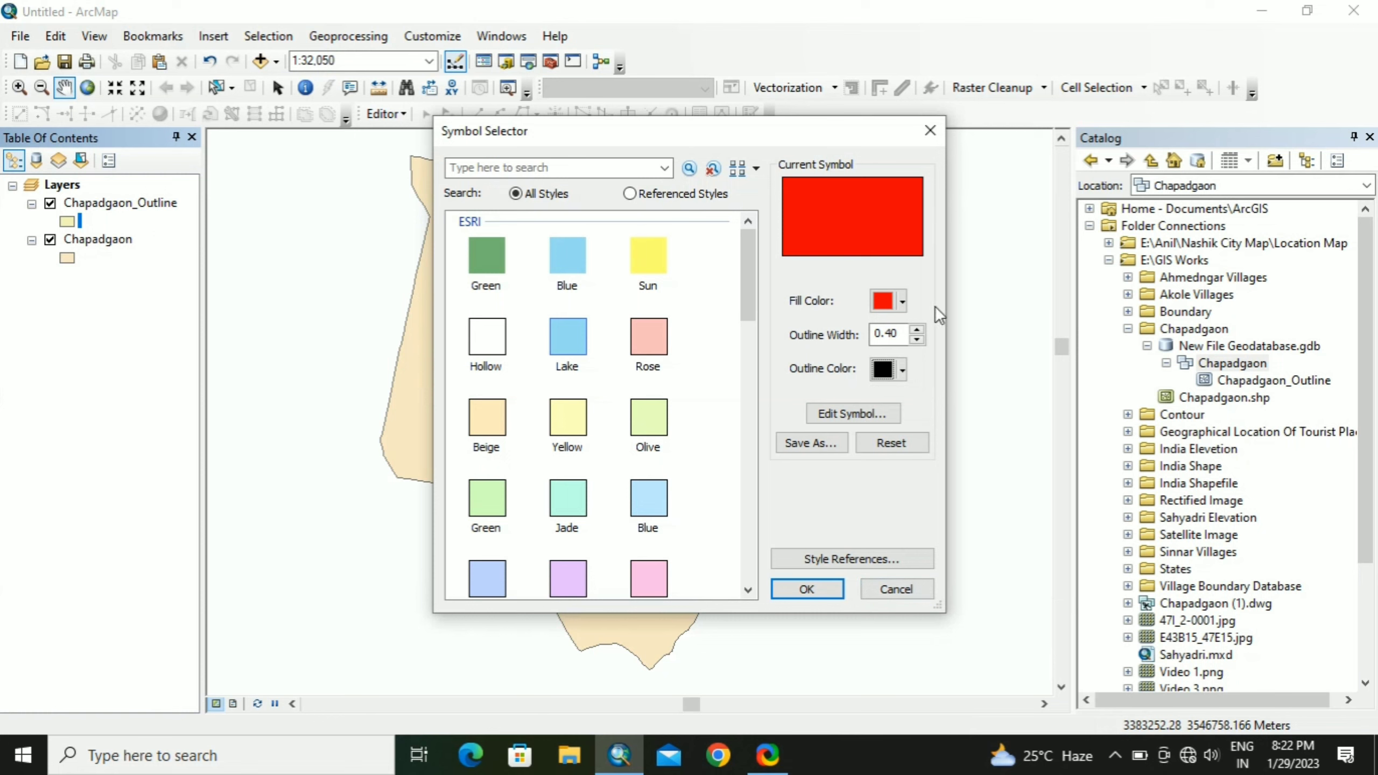
{"action": "left_click", "coordinate": [916, 329]}
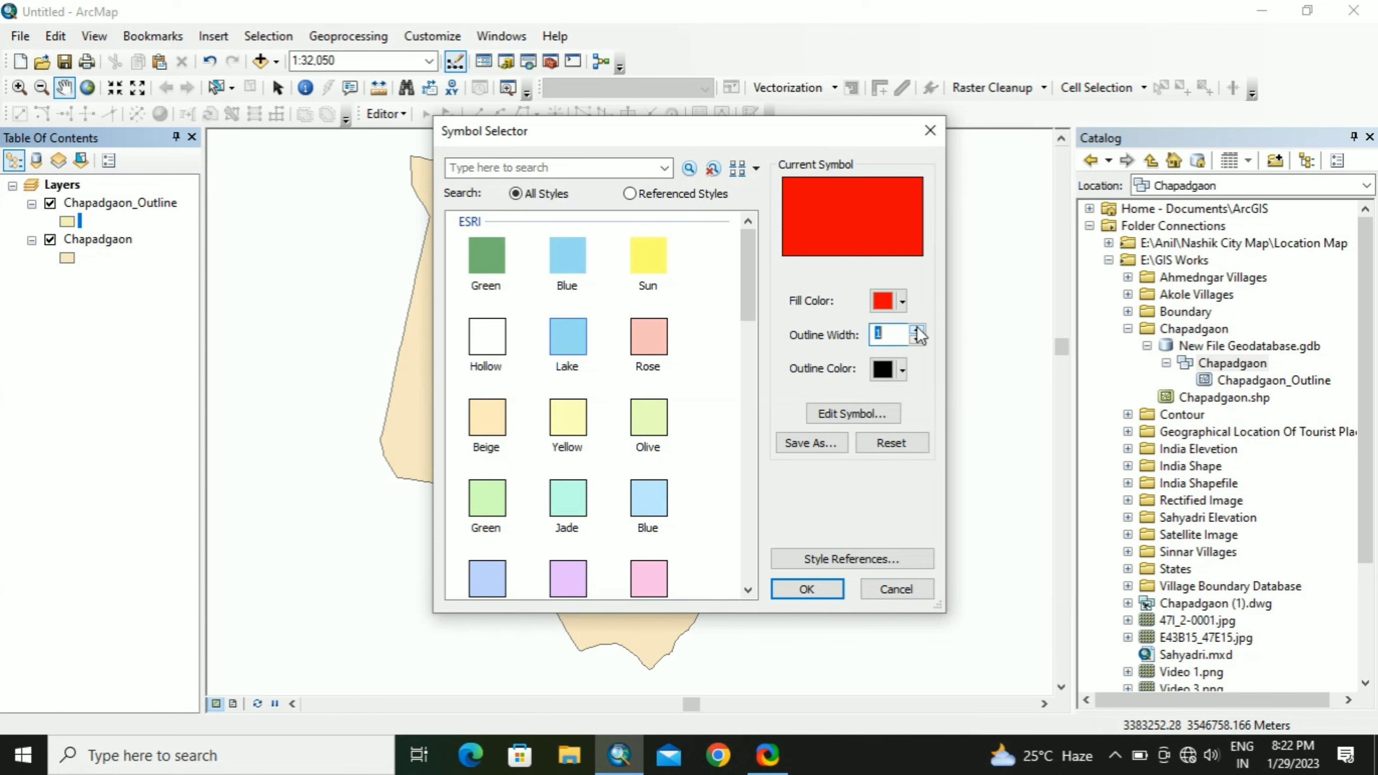
{"action": "left_click", "coordinate": [807, 589]}
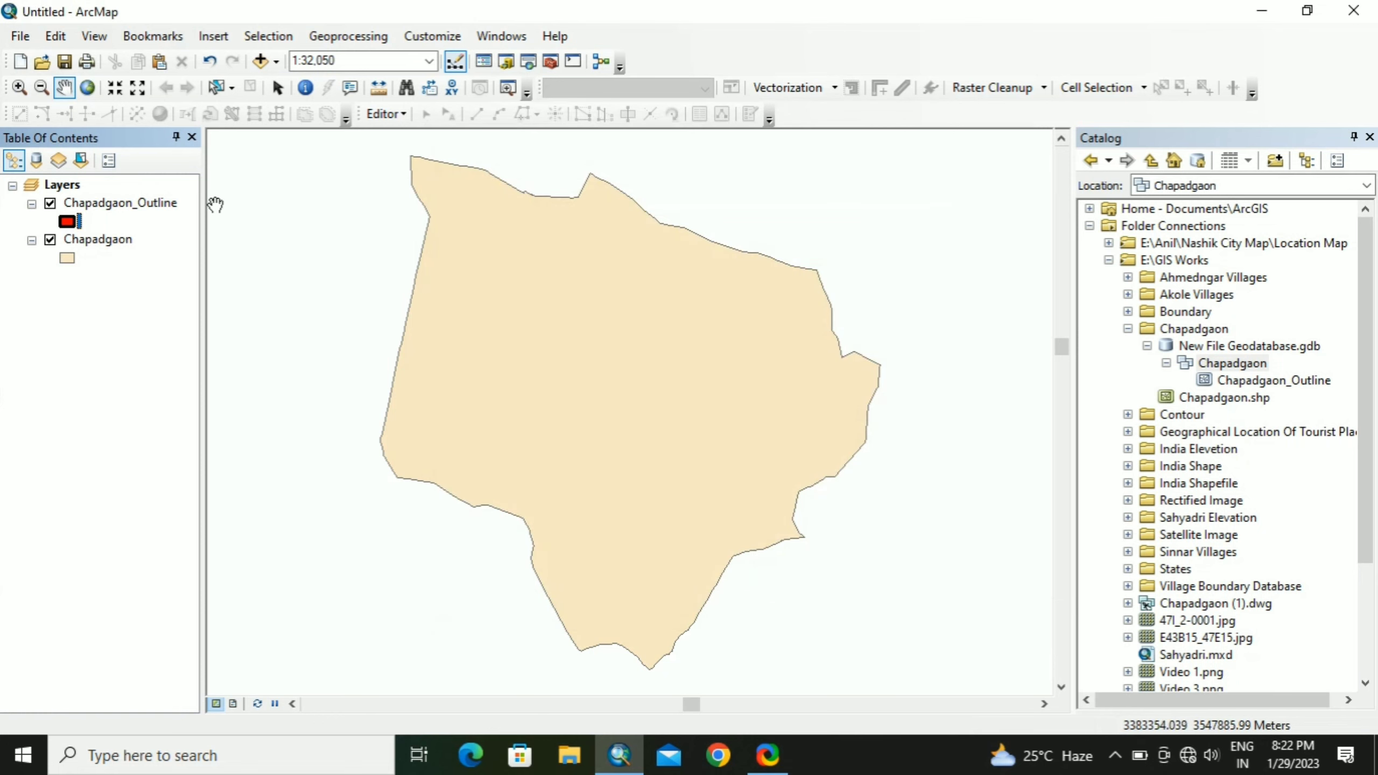
Step: Start an edit session on Chapadgaon_Outline, continuing past the warning, and activate its template for creating features
{"action": "left_click", "coordinate": [386, 114]}
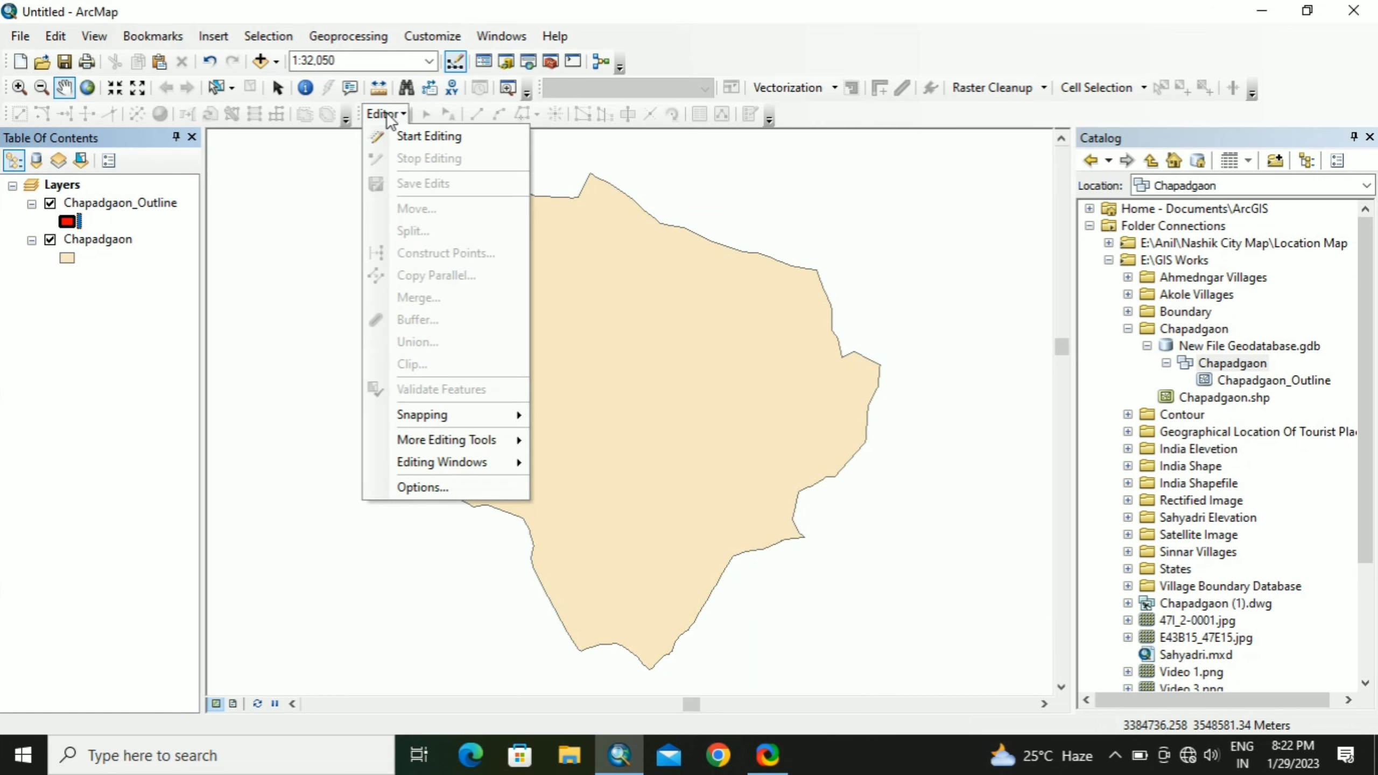
{"action": "left_click", "coordinate": [413, 136]}
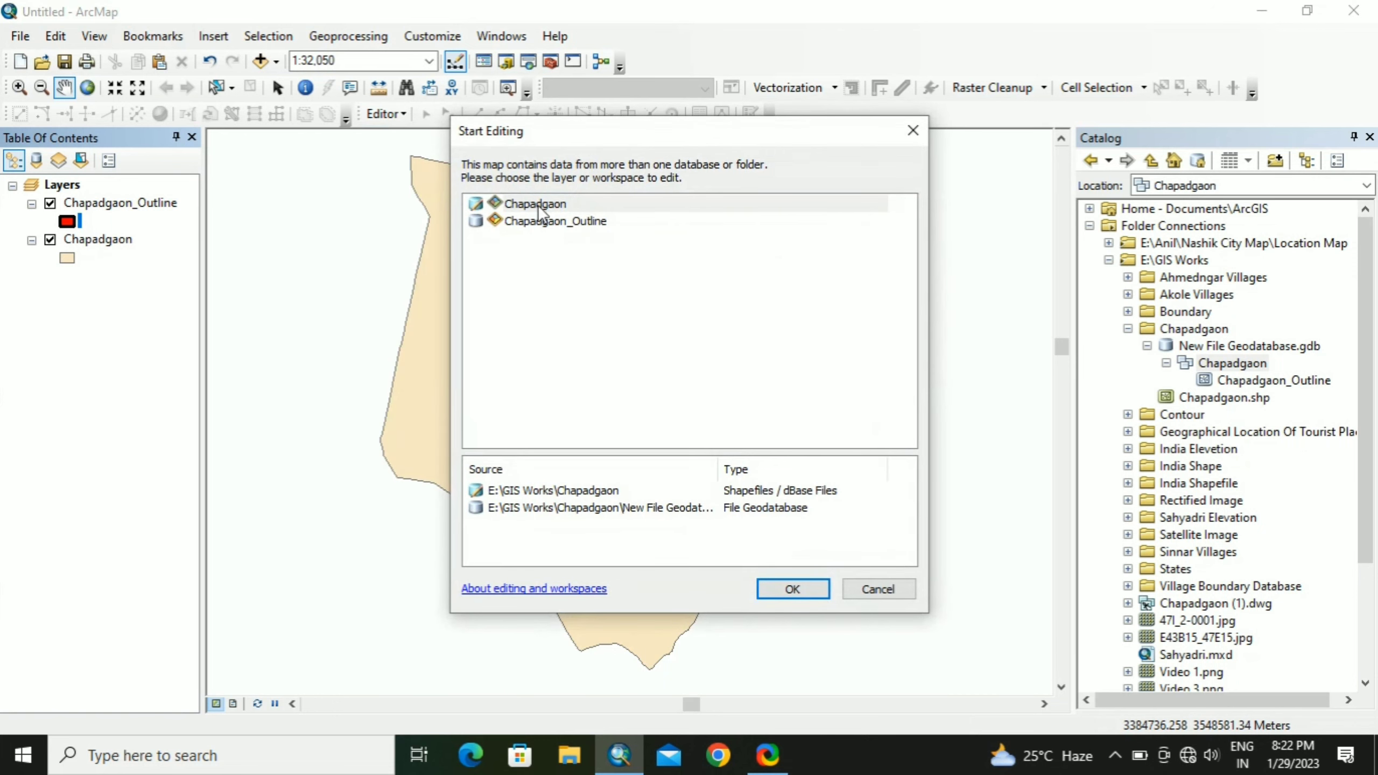
{"action": "left_click", "coordinate": [547, 218]}
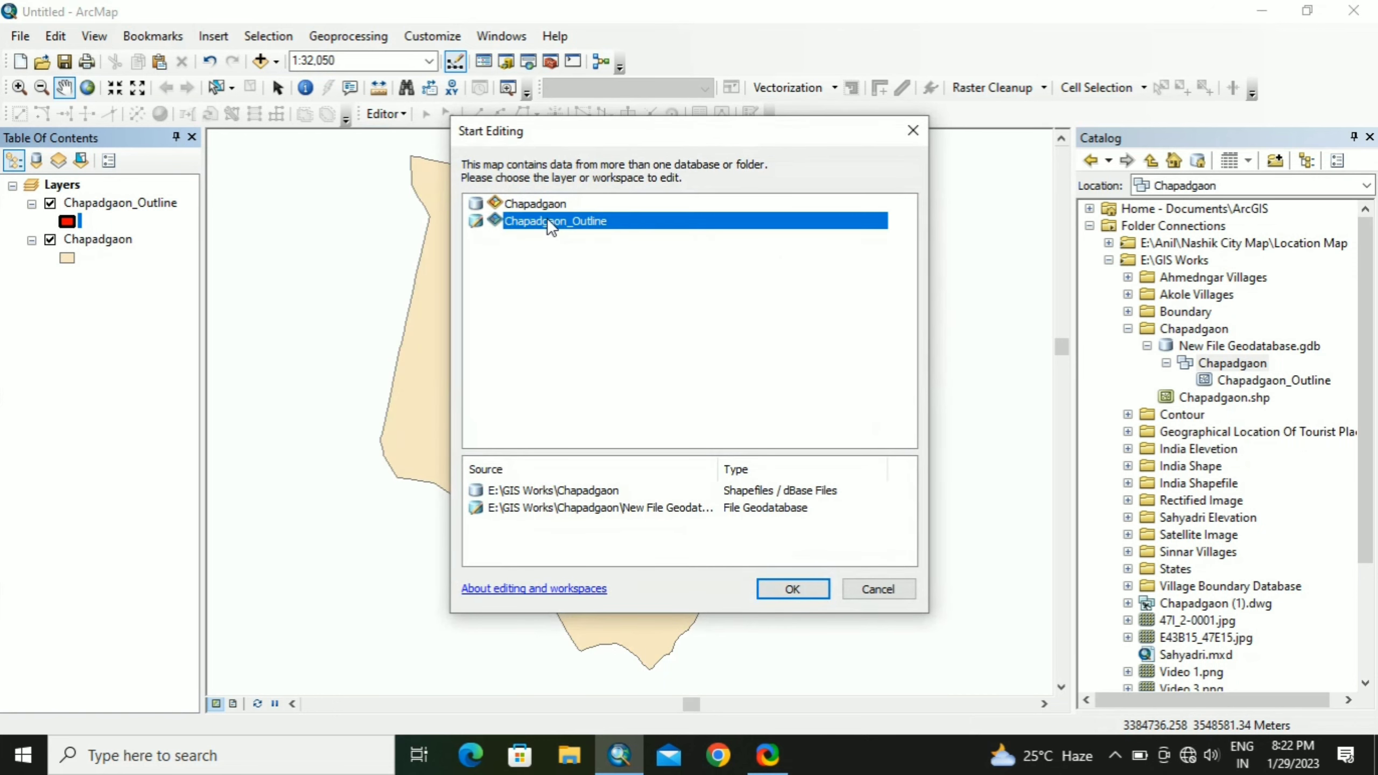
{"action": "left_click", "coordinate": [781, 592]}
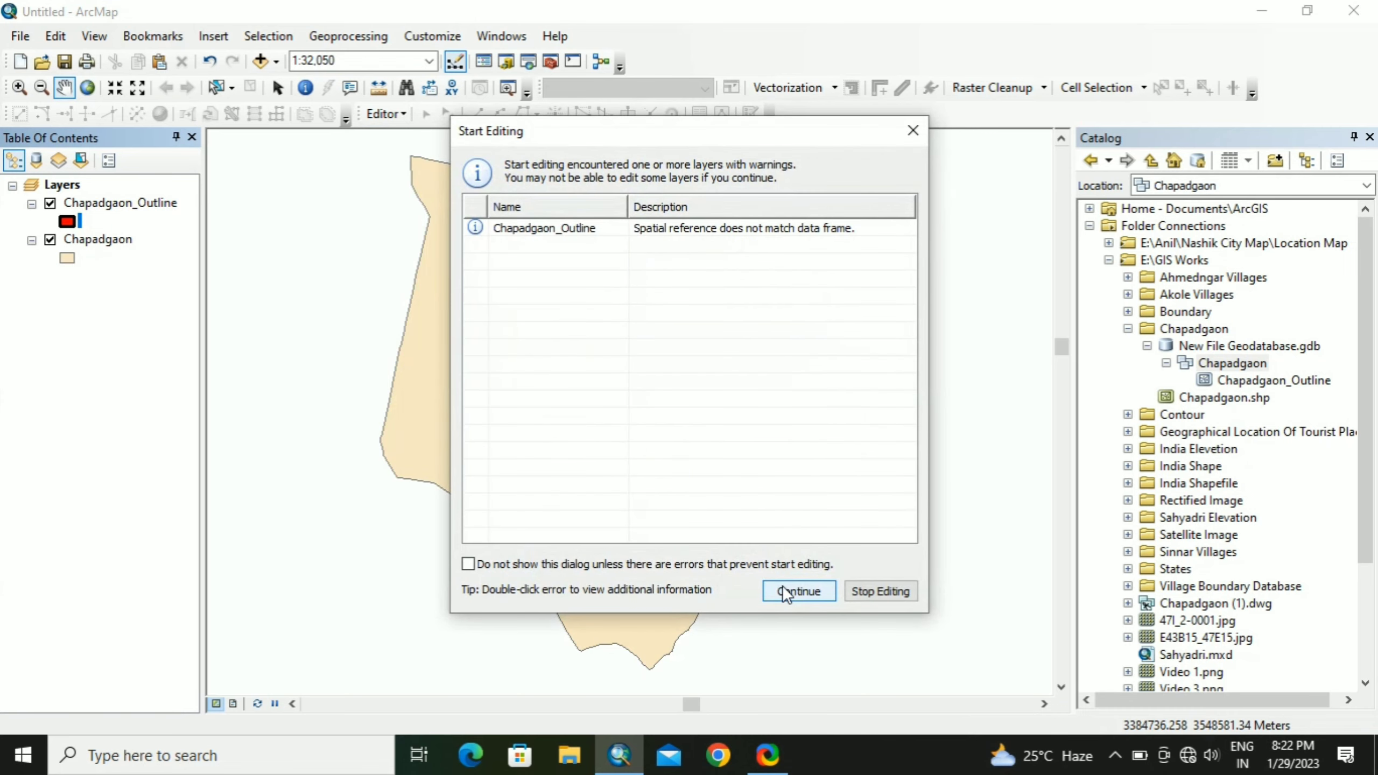
{"action": "left_click", "coordinate": [784, 588]}
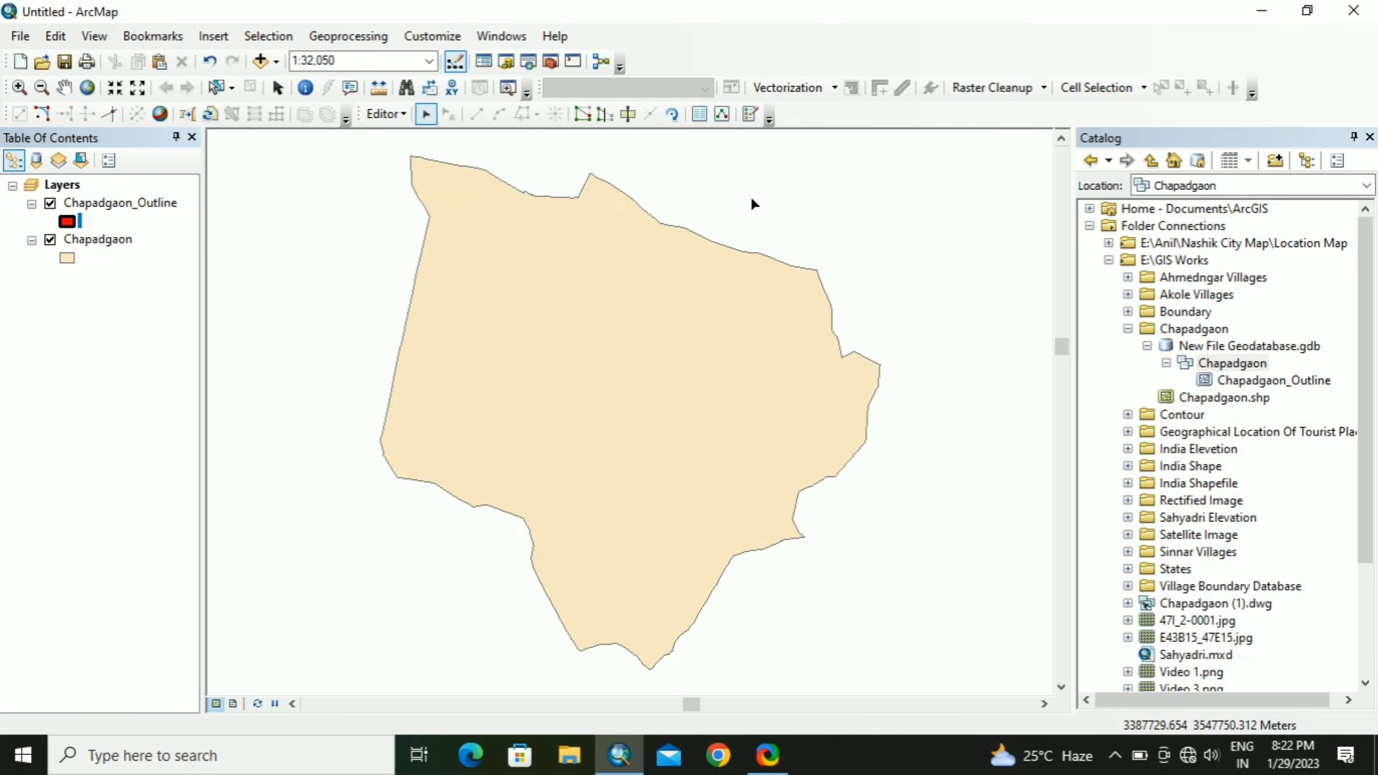
{"action": "left_click", "coordinate": [750, 114]}
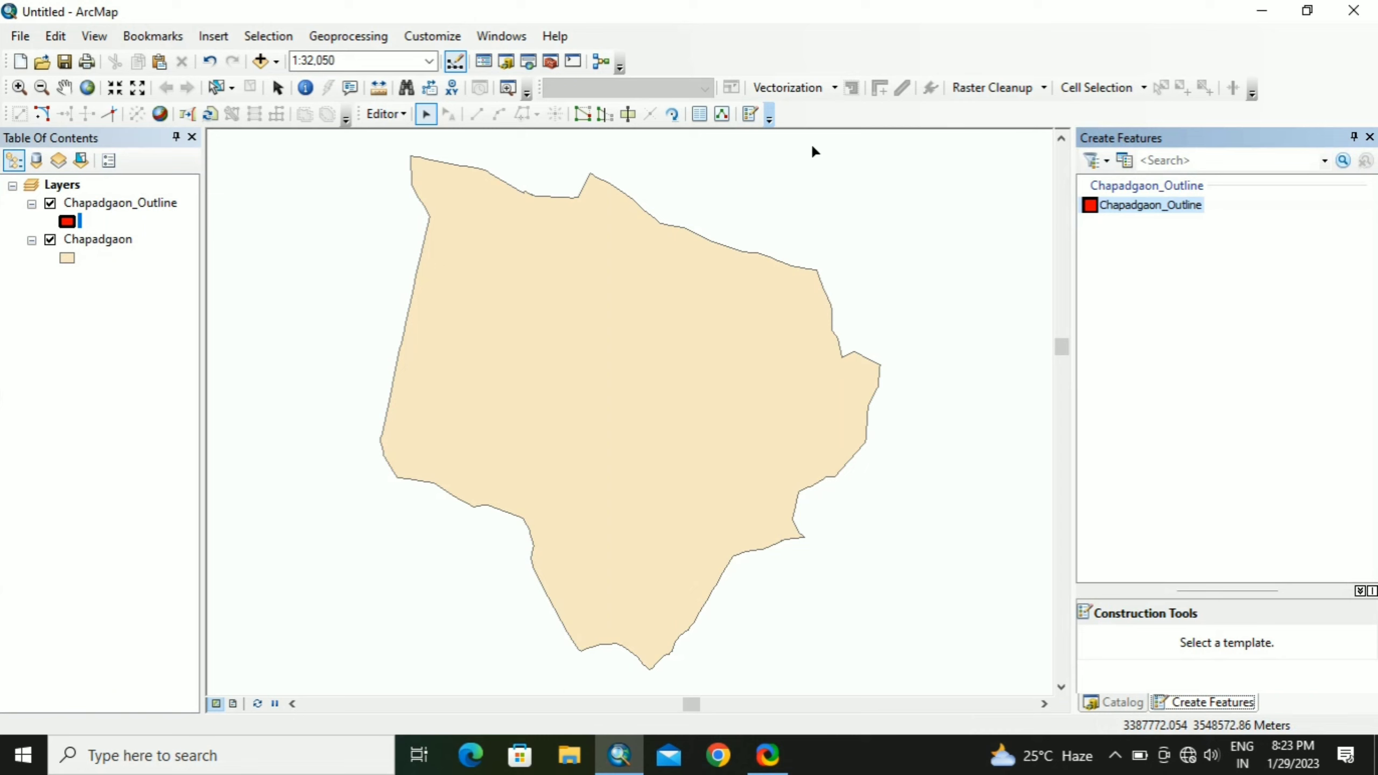
{"action": "left_click", "coordinate": [1147, 204]}
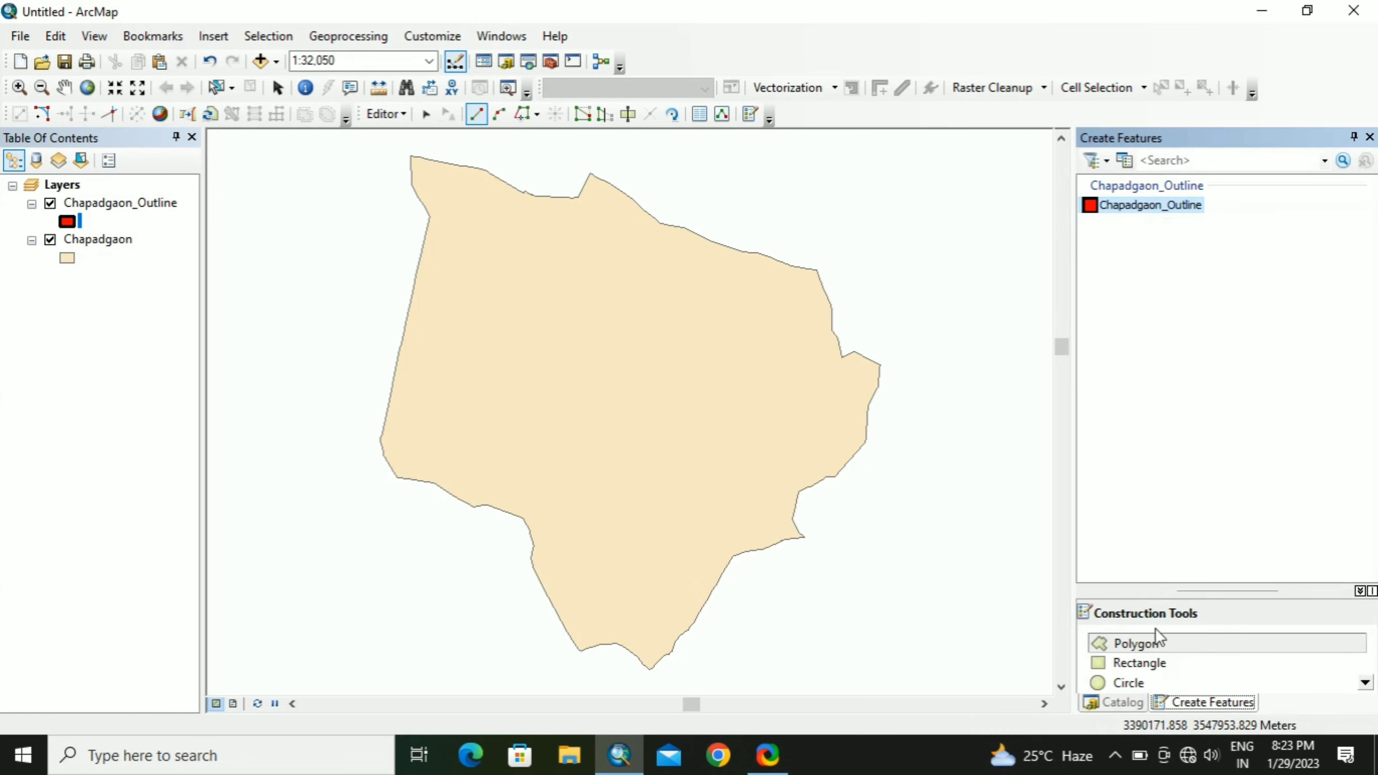
Step: Digitize the Chapadgaon_Outline polygon with the Trace tool by following the Chapadgaon boundary all the way around from its northwest corner
{"action": "left_click", "coordinate": [1160, 645]}
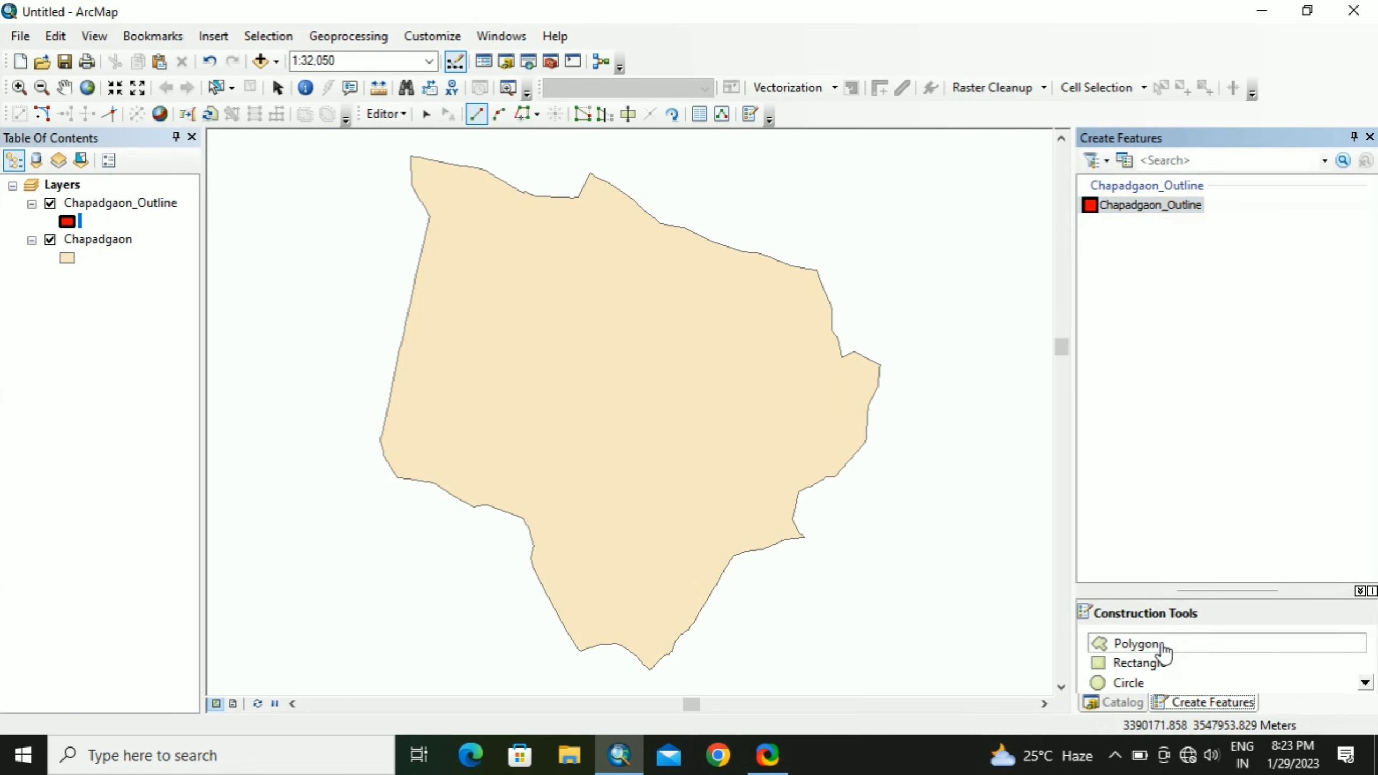
{"action": "left_click", "coordinate": [536, 113]}
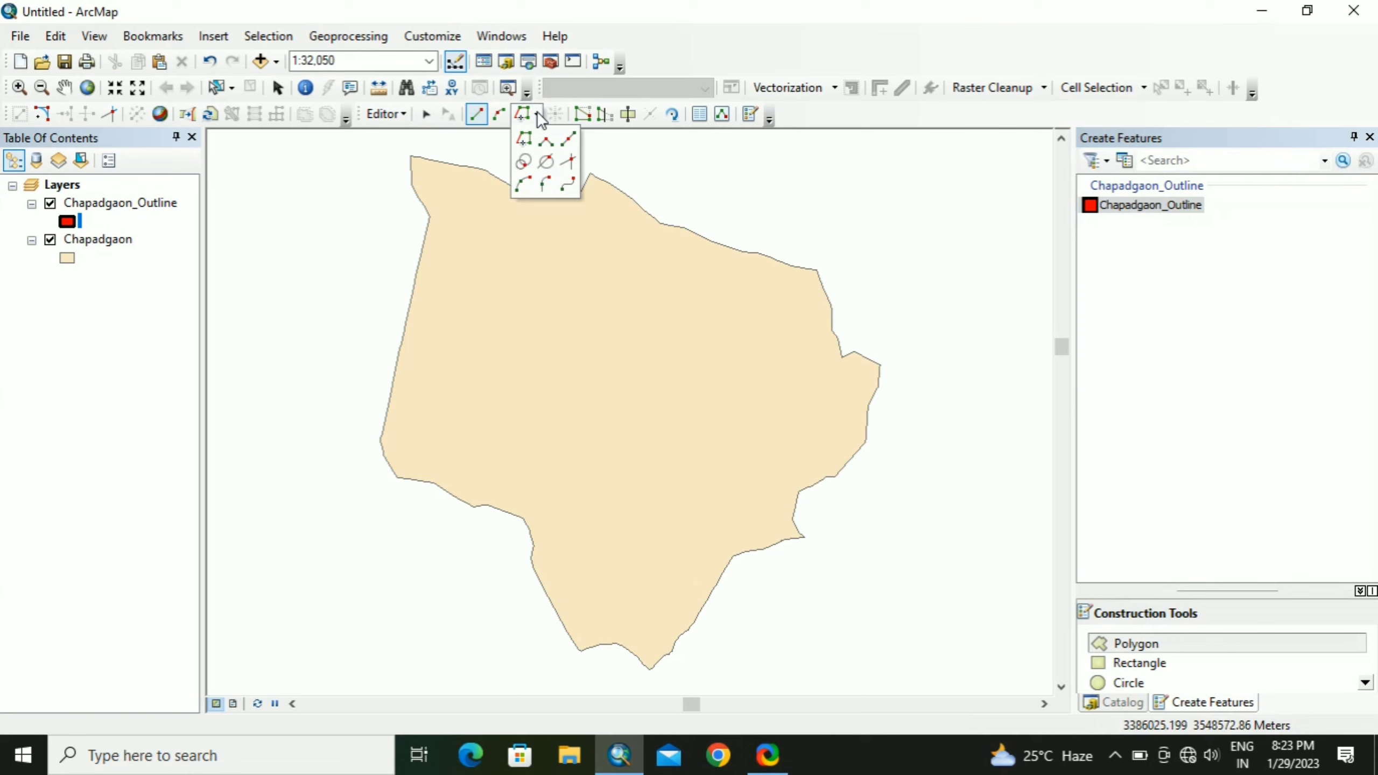
{"action": "left_click", "coordinate": [525, 141]}
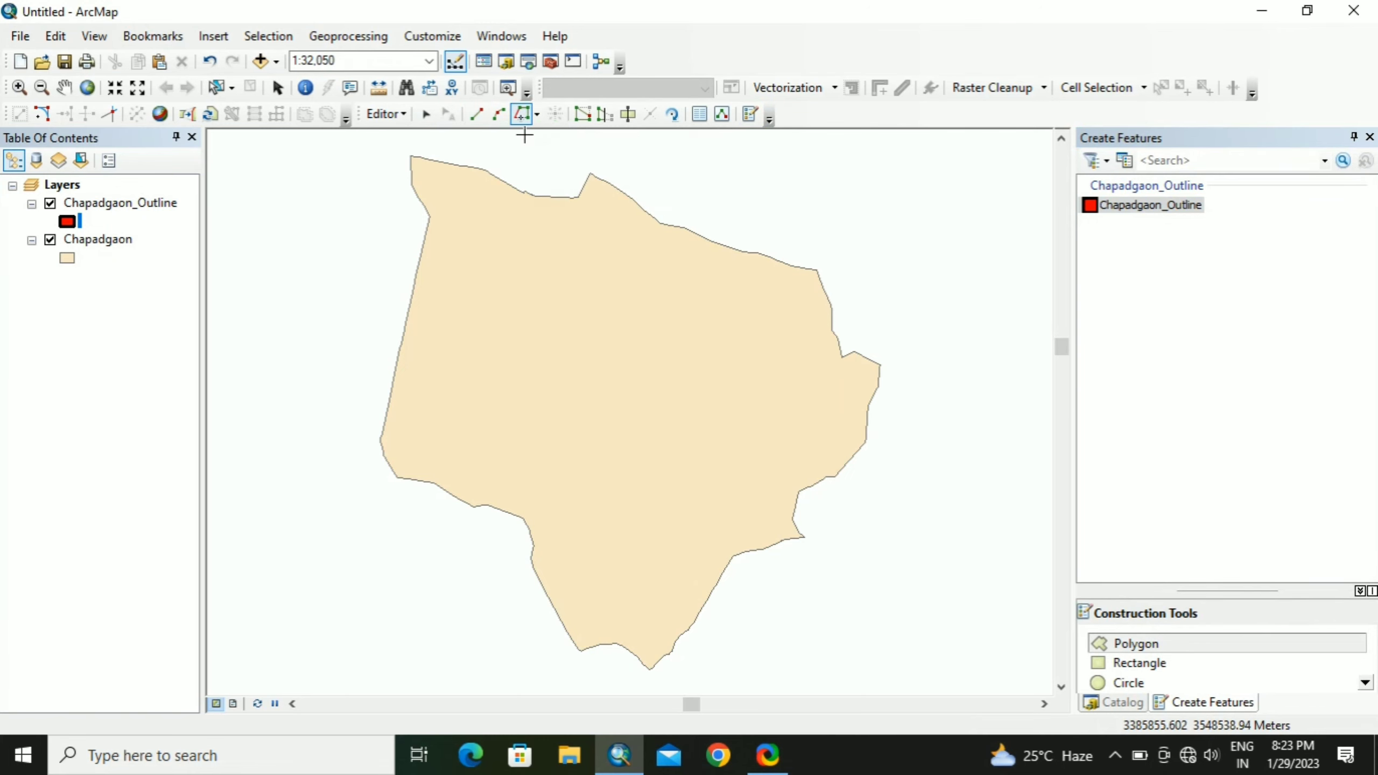
{"action": "left_click", "coordinate": [410, 154]}
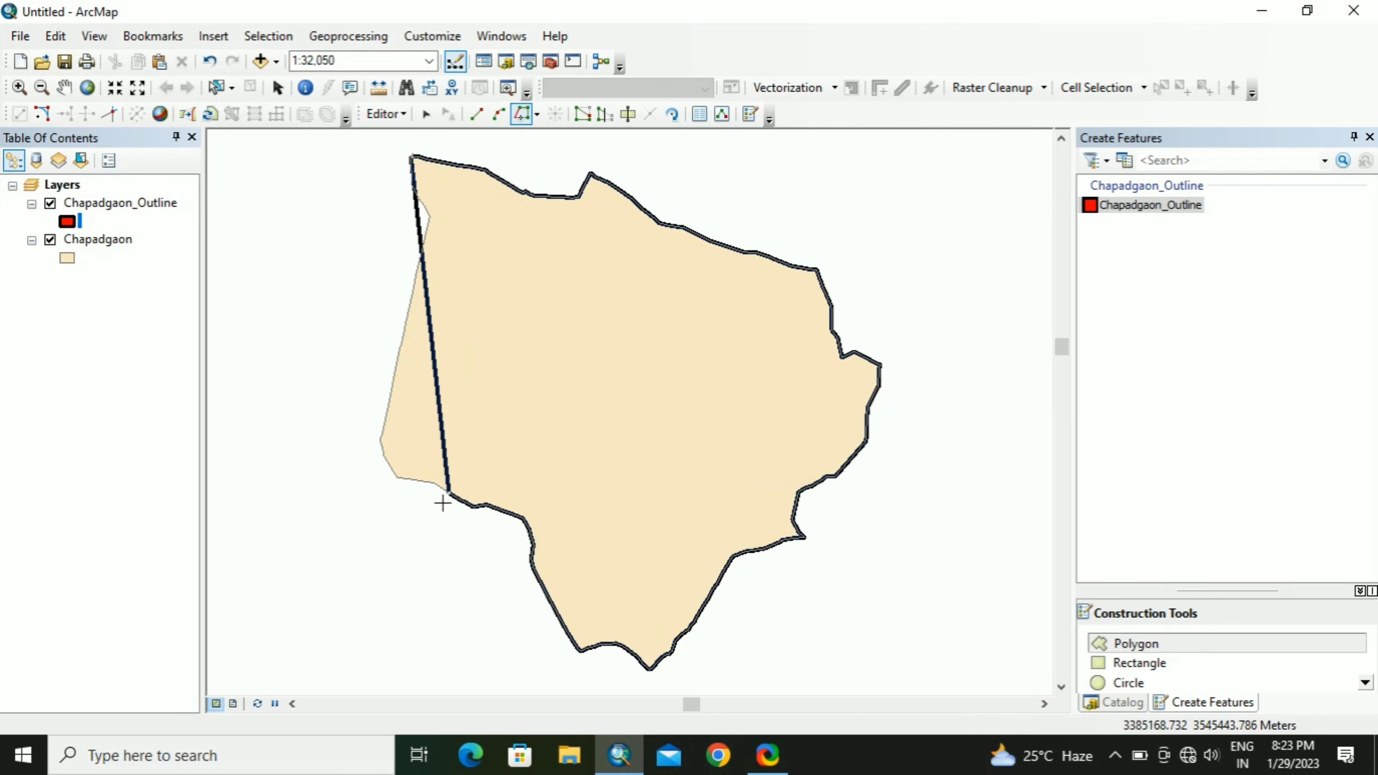
{"action": "double_click", "coordinate": [410, 156]}
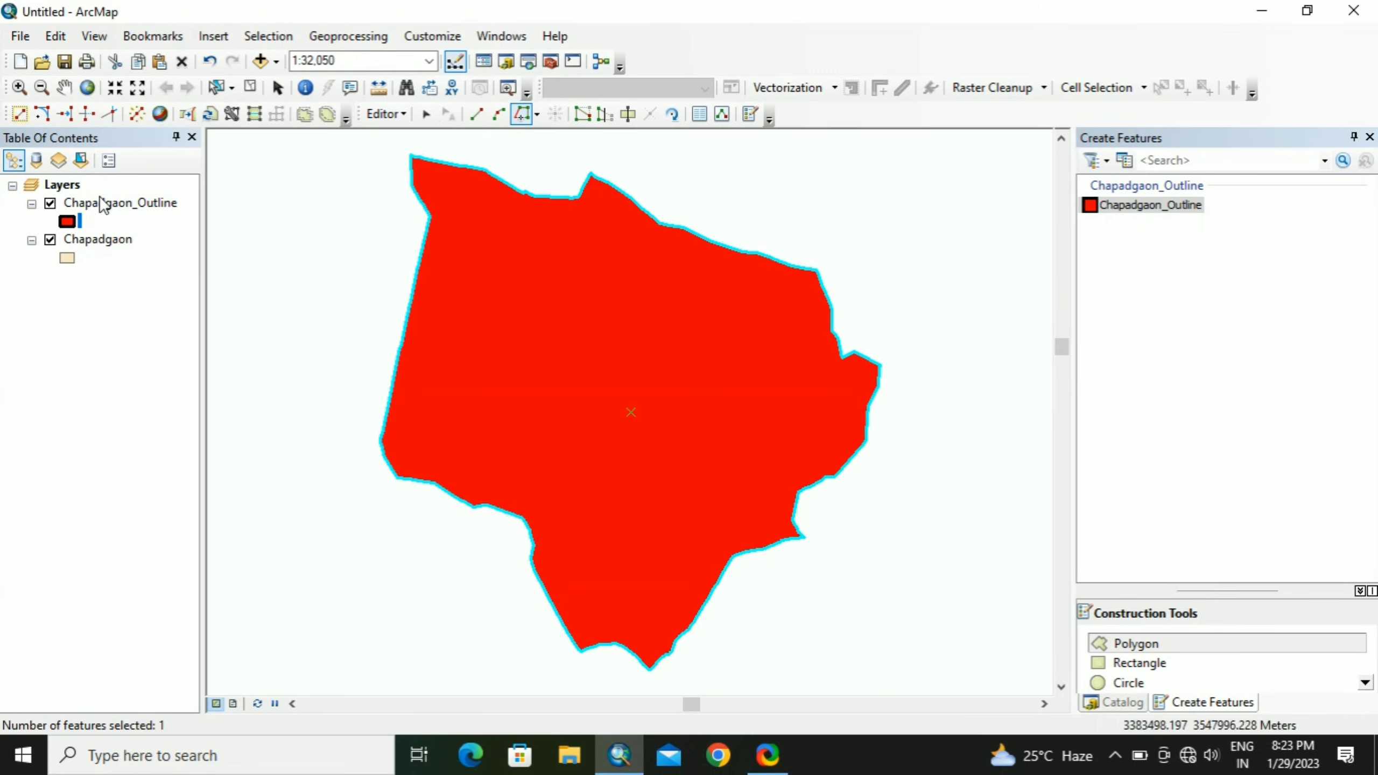
Step: Save the edits and end the edit session
{"action": "left_click", "coordinate": [393, 115]}
{"action": "left_click", "coordinate": [415, 181]}
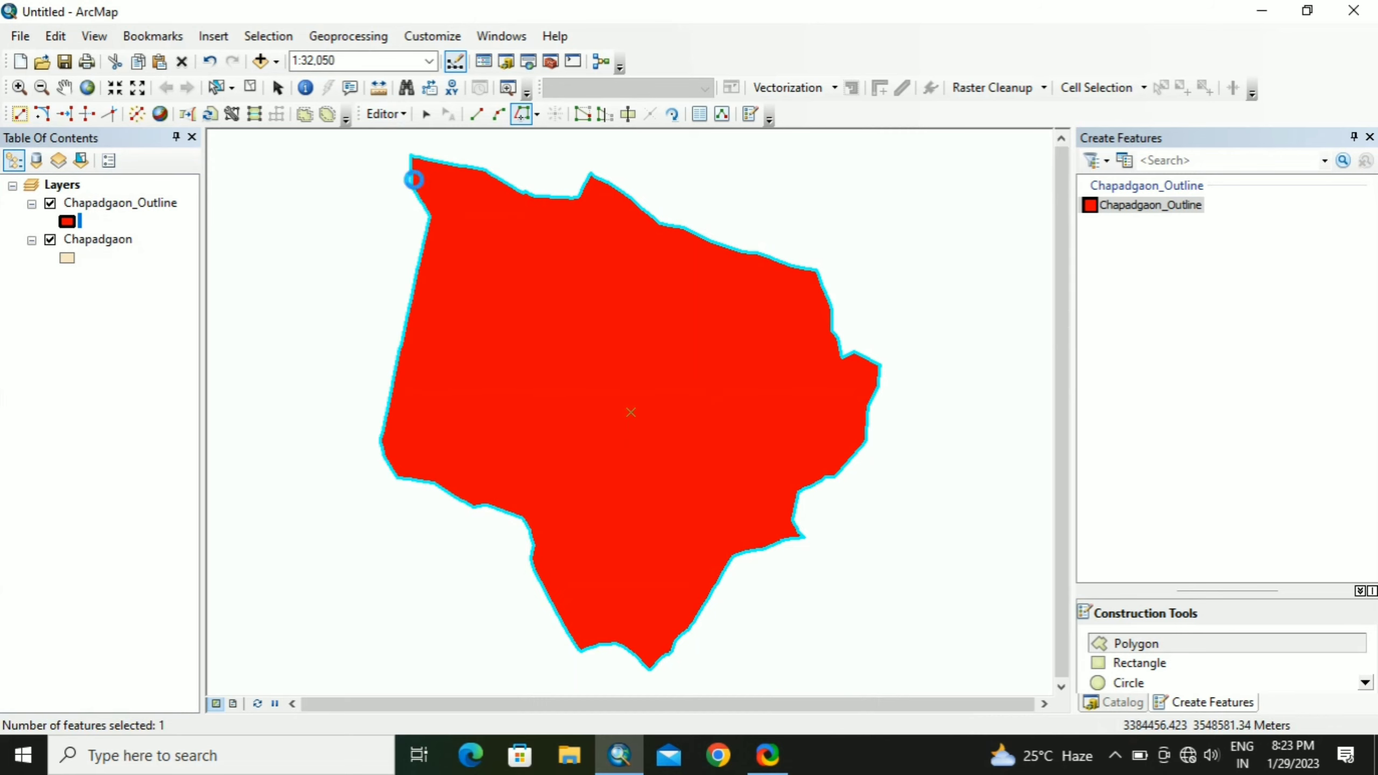
{"action": "left_click", "coordinate": [394, 115]}
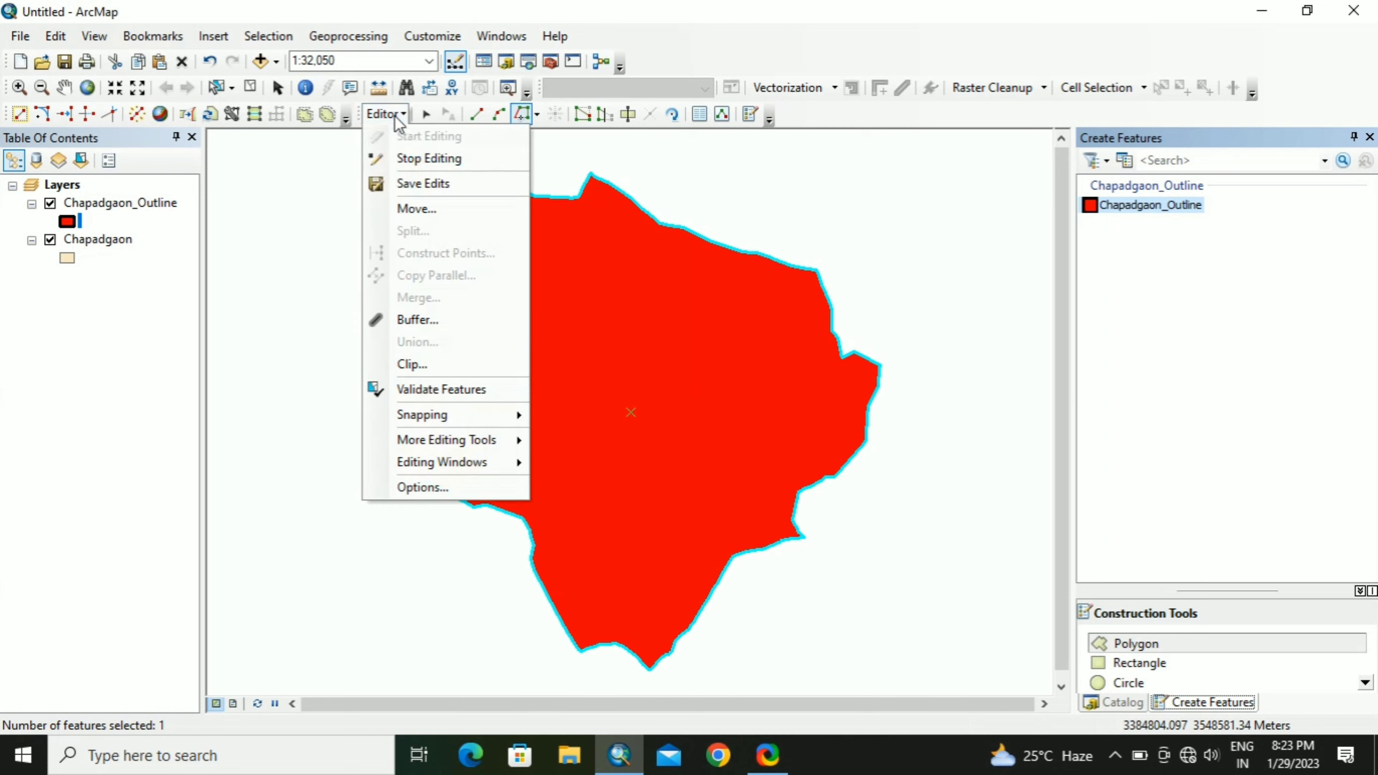
{"action": "left_click", "coordinate": [407, 158]}
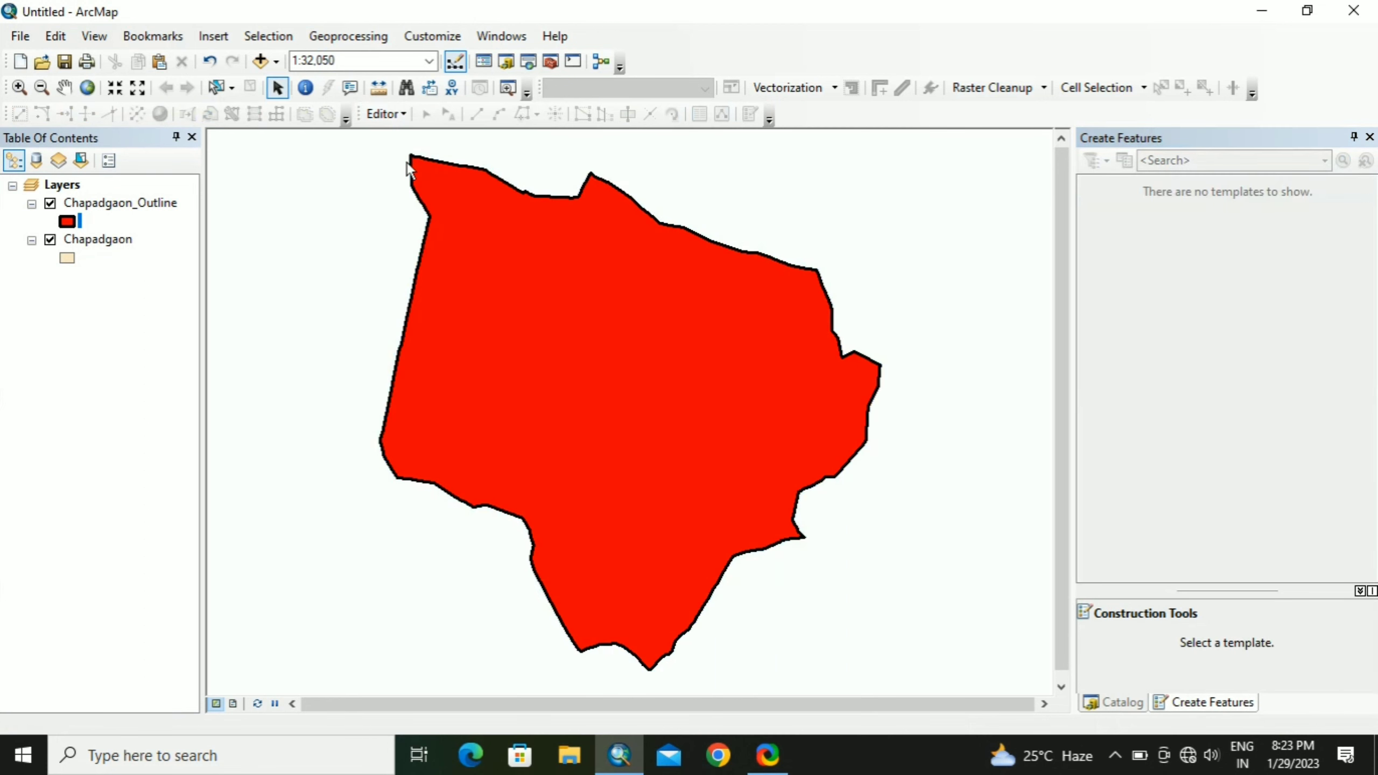
Step: Check the attribute table of the Chapadgaon_Outline layer and close it
{"action": "left_click", "coordinate": [125, 202]}
{"action": "right_click", "coordinate": [124, 202]}
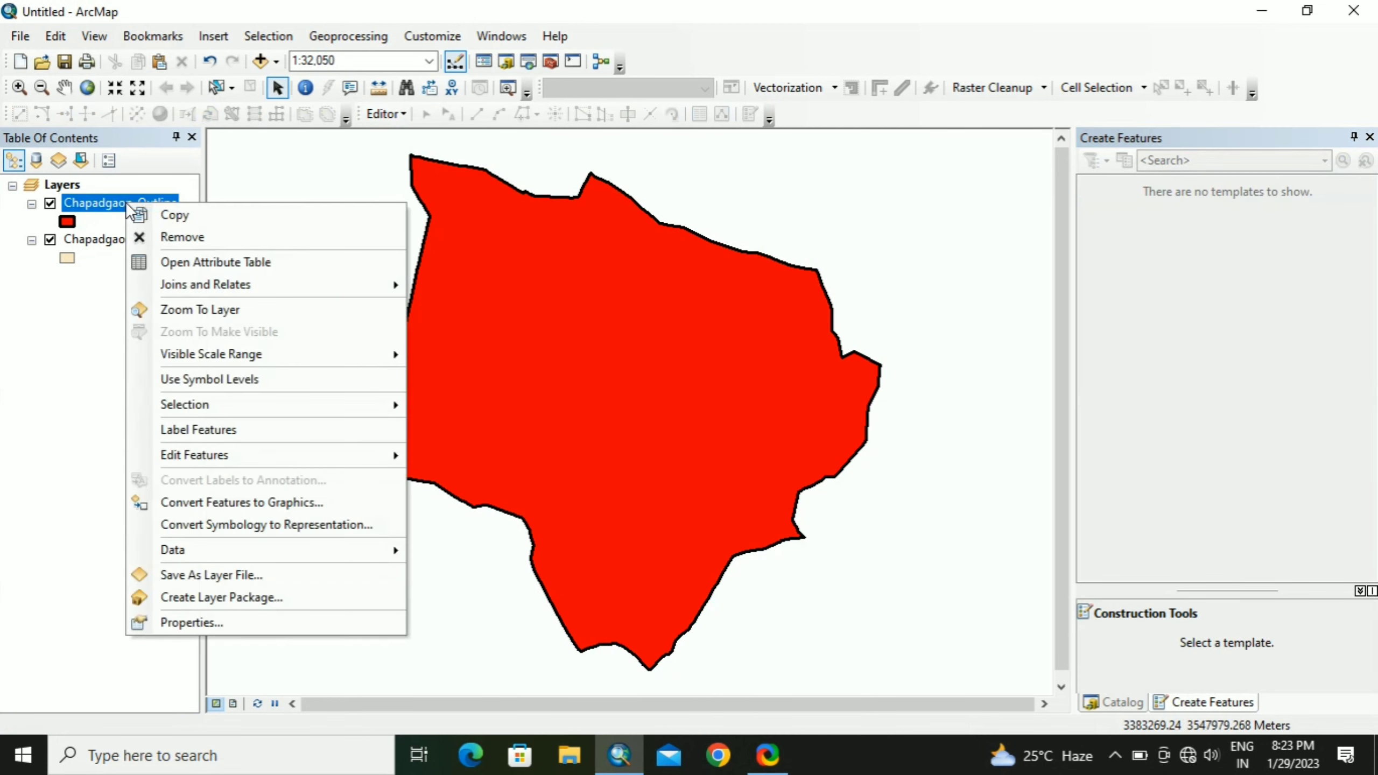
{"action": "left_click", "coordinate": [198, 262]}
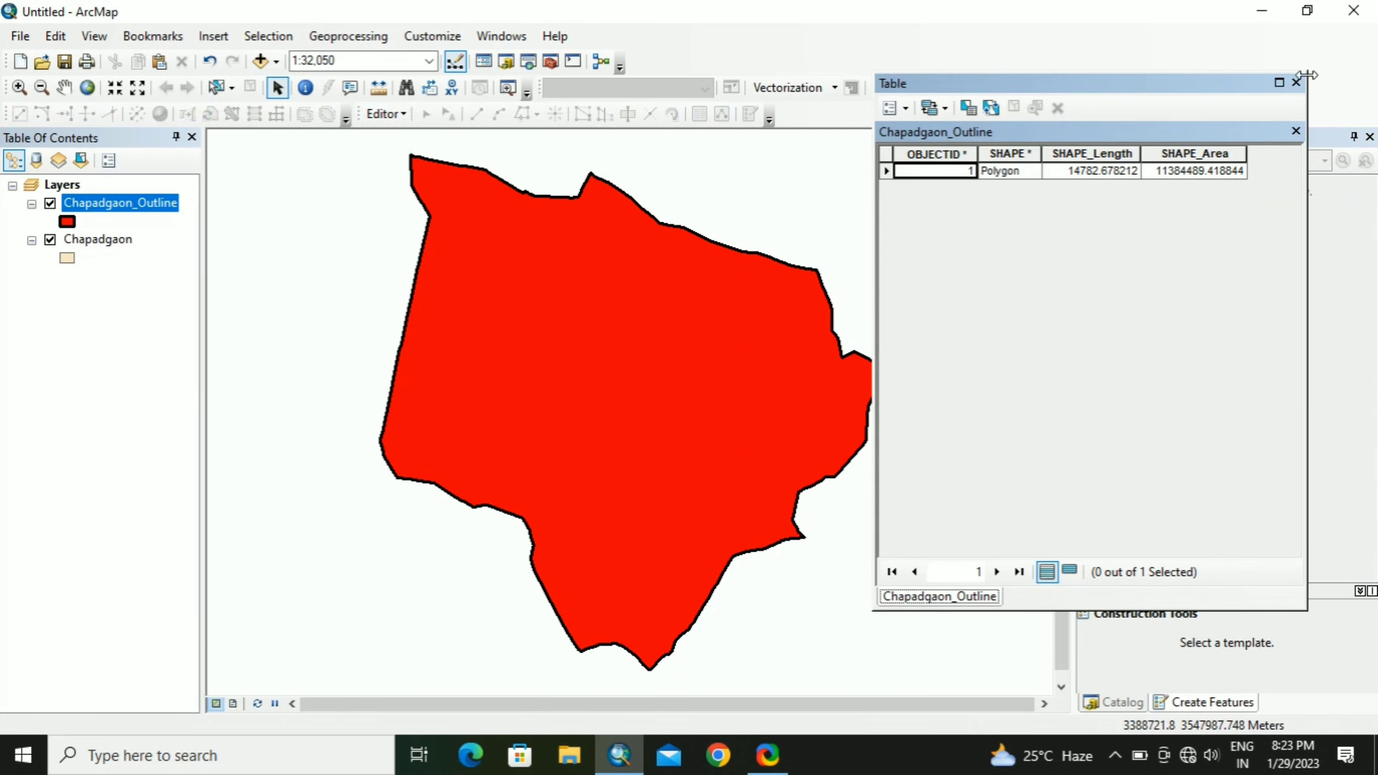
{"action": "left_click", "coordinate": [1297, 83]}
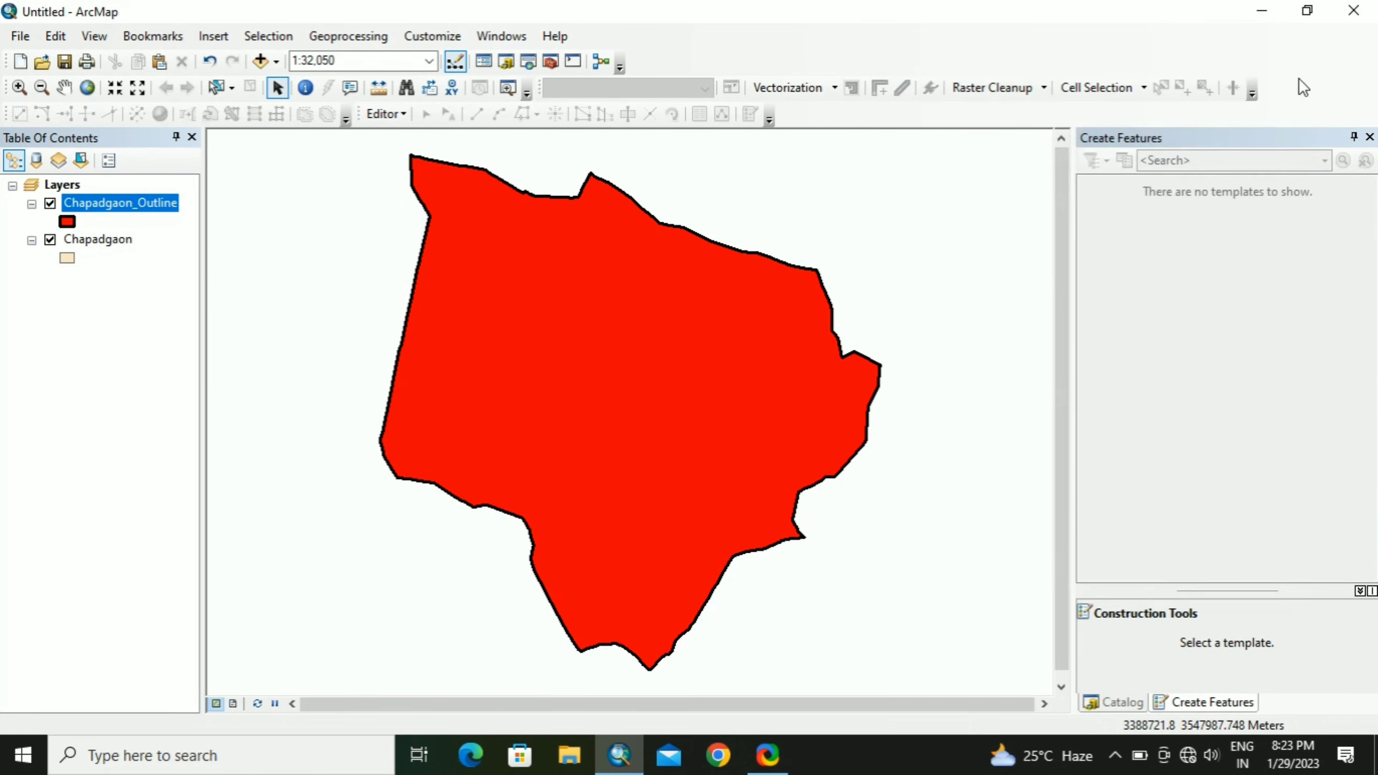
Step: Remove the Chapadgaon layer from the map
{"action": "left_click", "coordinate": [76, 242]}
{"action": "right_click", "coordinate": [75, 242]}
{"action": "left_click", "coordinate": [121, 270]}
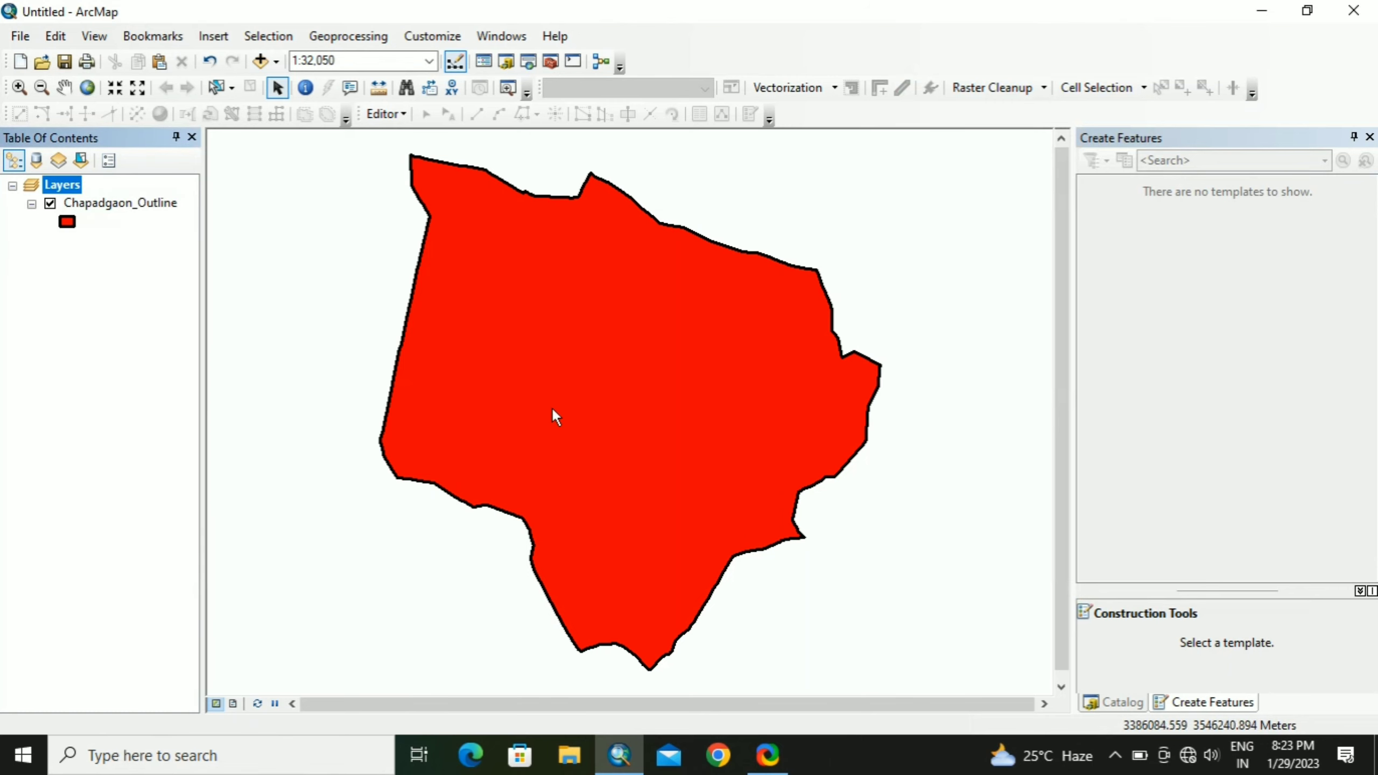
Step: Set up an export of all Chapadgaon_Outline features as a shapefile named Chapadgaon_Outline.shp in the Chapadgaon folder
{"action": "left_click", "coordinate": [118, 204]}
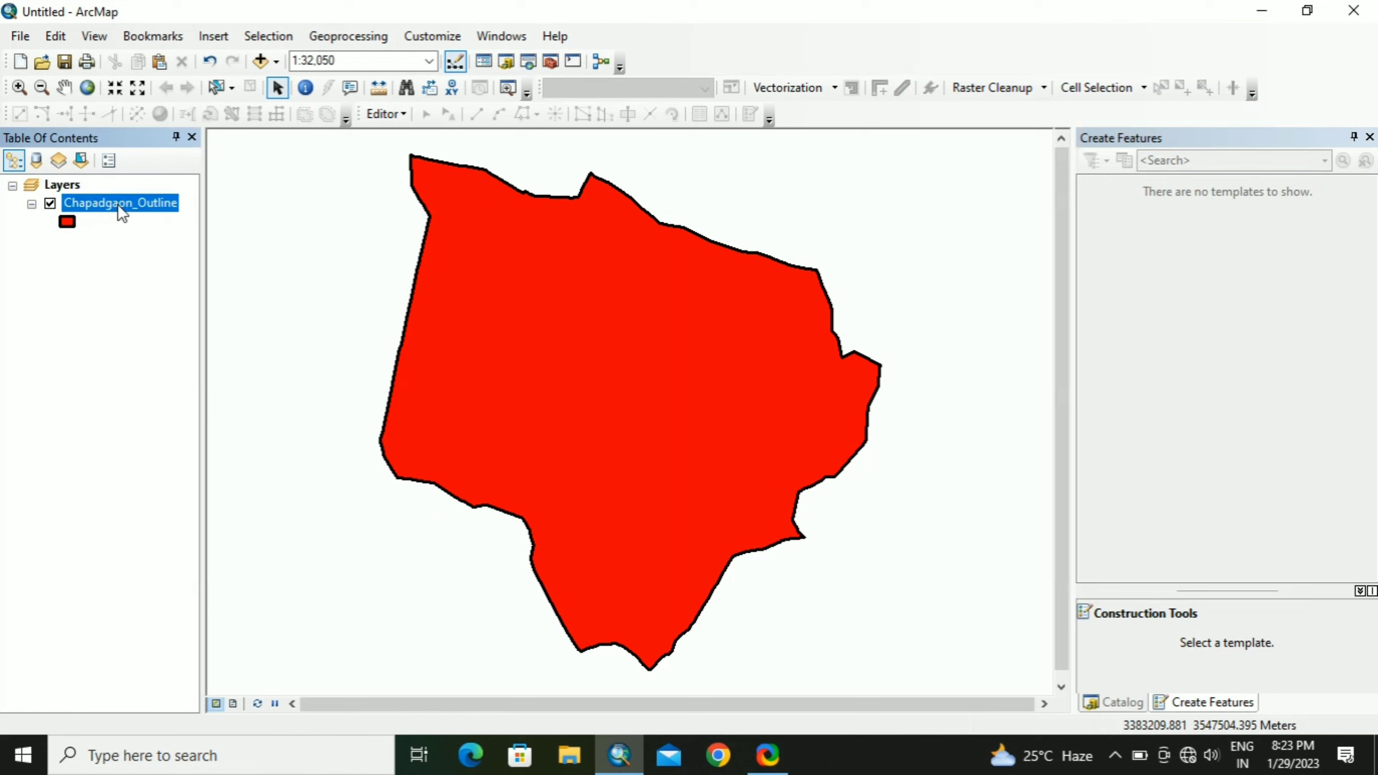
{"action": "right_click", "coordinate": [118, 203]}
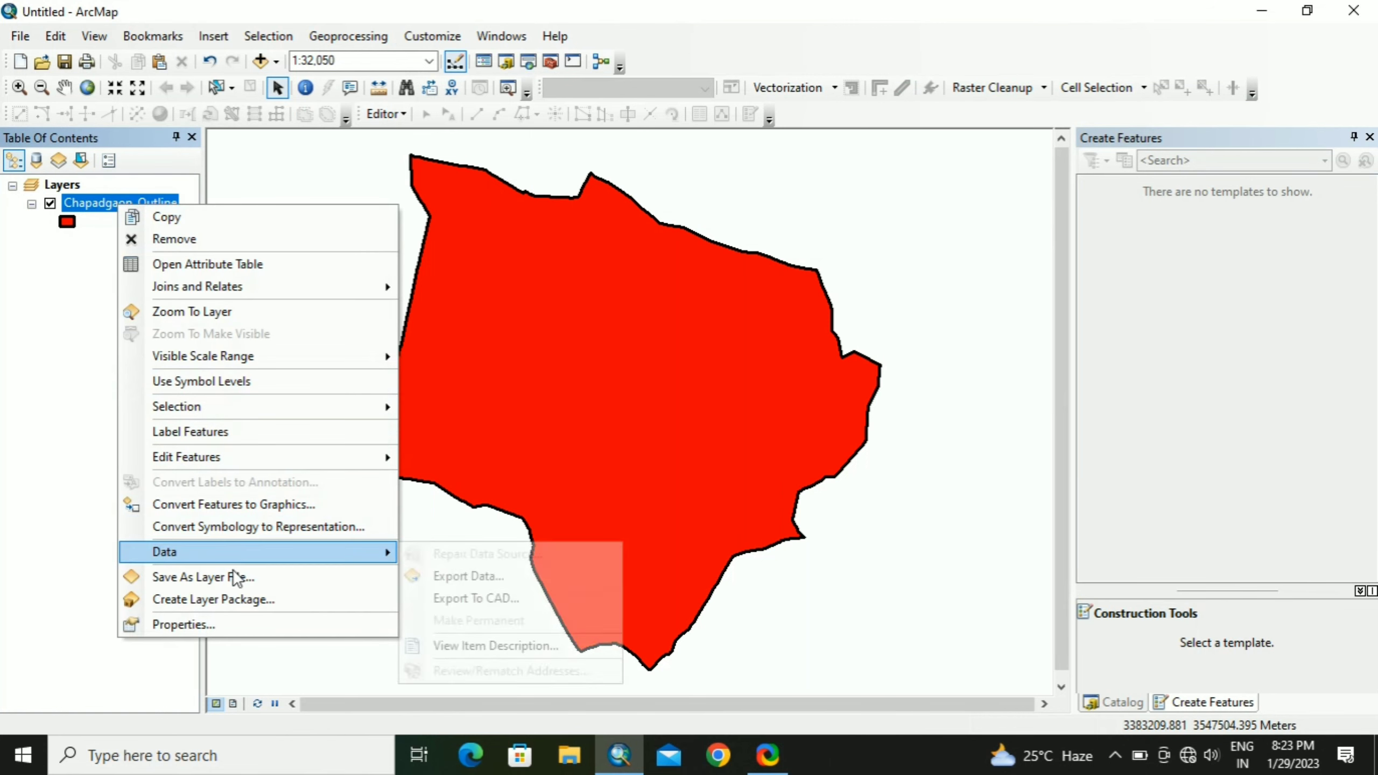
{"action": "mouse_move", "coordinate": [254, 554]}
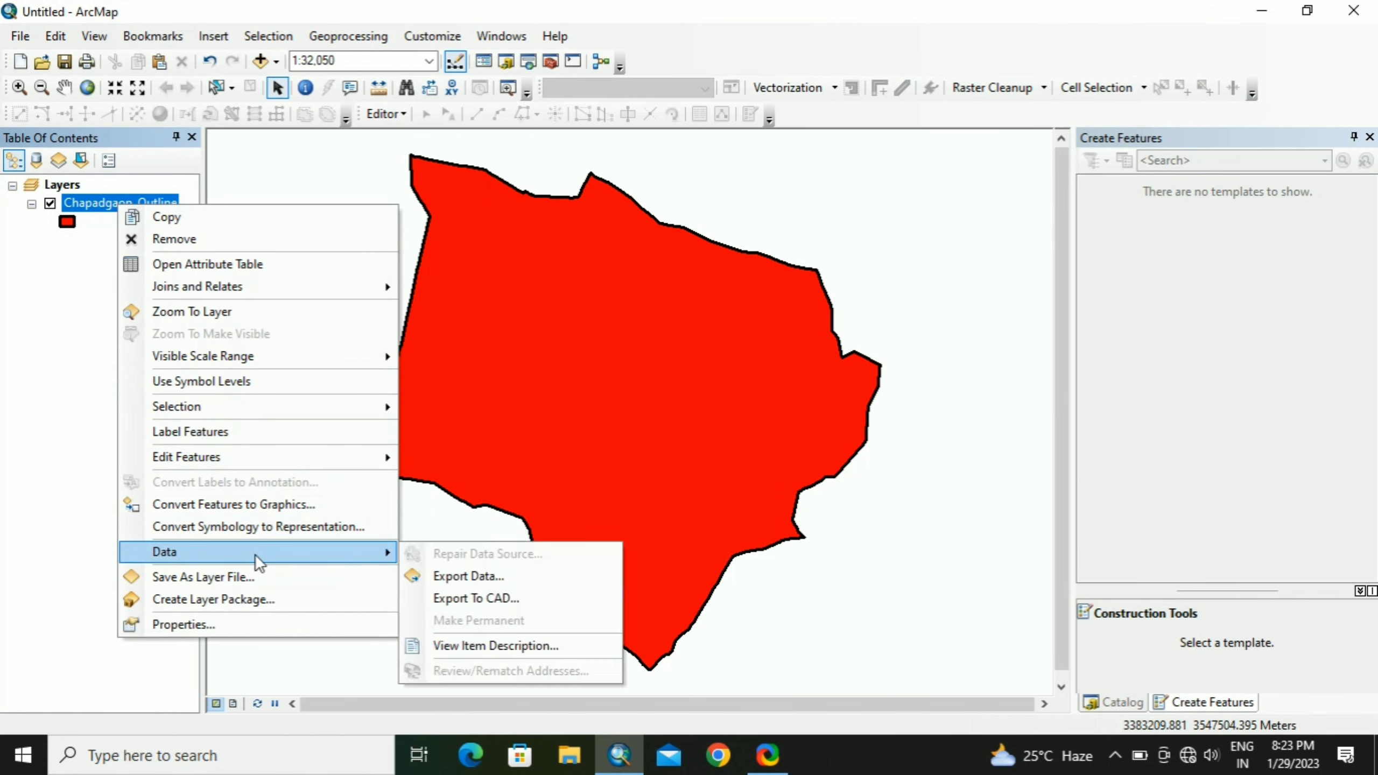
{"action": "left_click", "coordinate": [477, 578]}
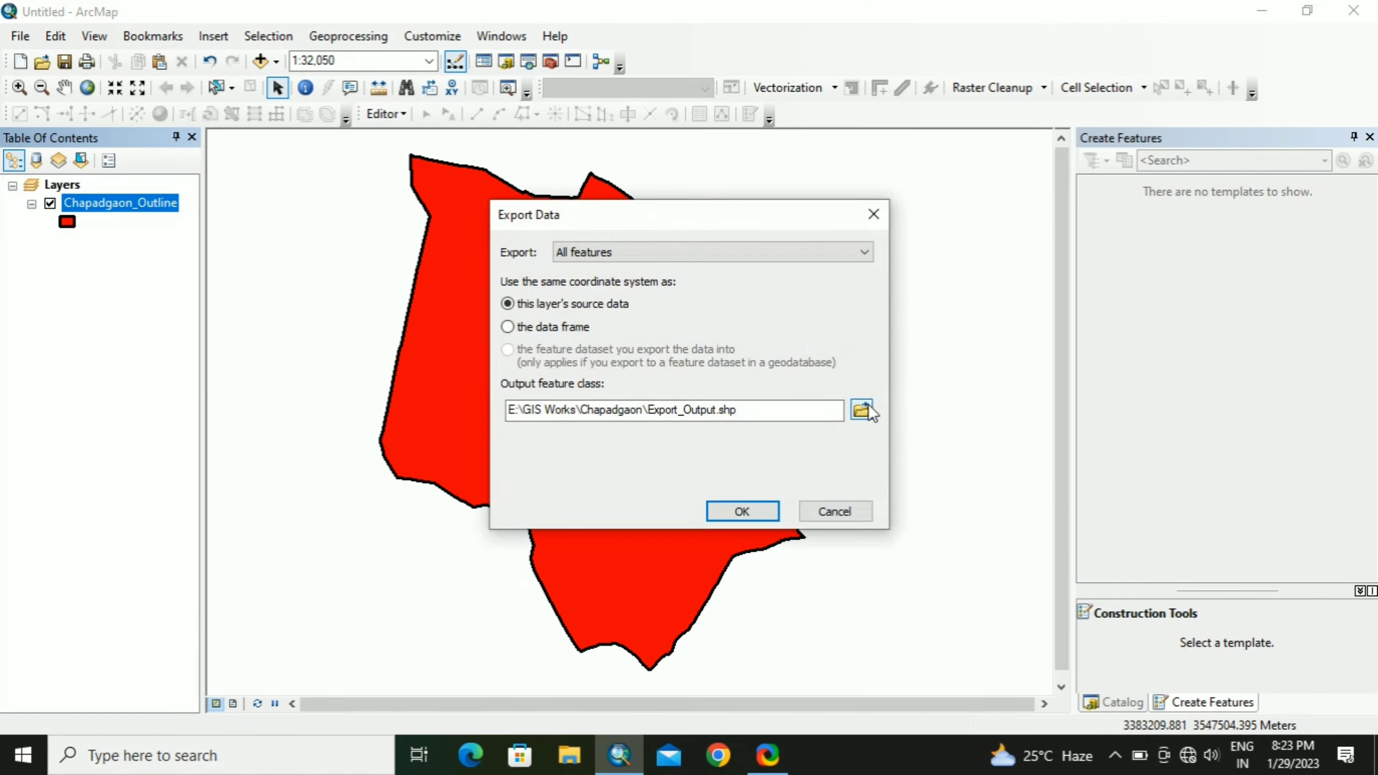
{"action": "left_click", "coordinate": [862, 410]}
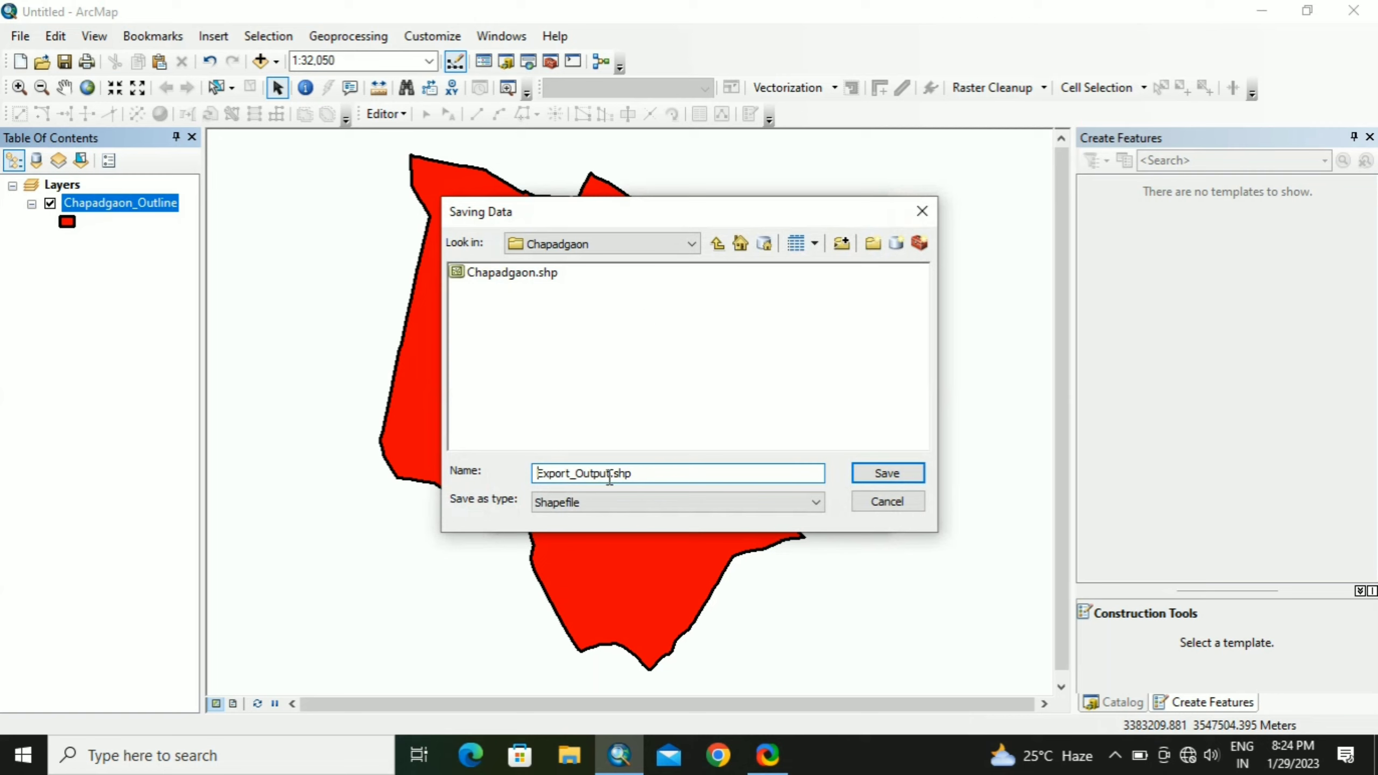
{"action": "left_click_drag", "start_coordinate": [609, 477], "coordinate": [512, 478]}
{"action": "type", "text": "t"}
{"action": "key", "text": "BackSpace"}
{"action": "type", "text": "Chapadgaon_Outline"}
{"action": "left_click", "coordinate": [648, 501]}
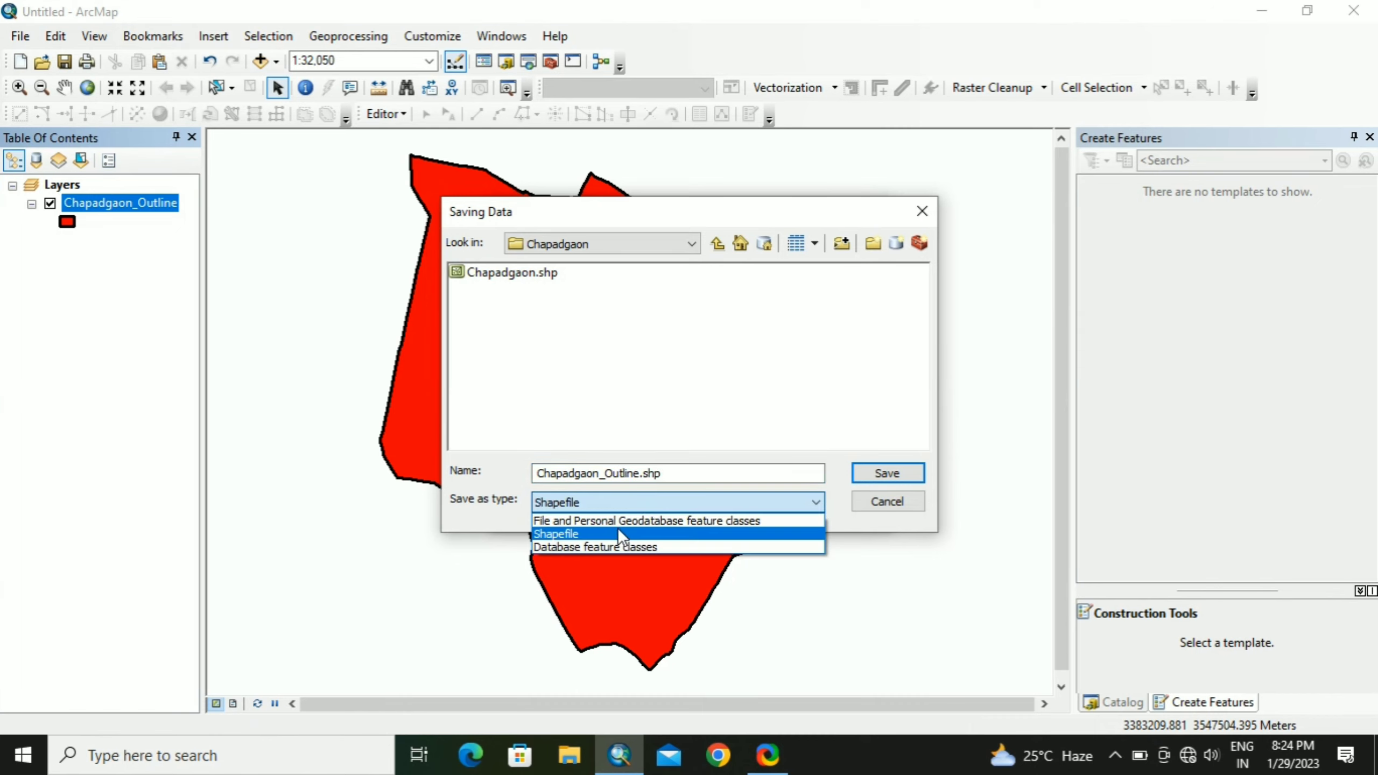
{"action": "left_click", "coordinate": [616, 528]}
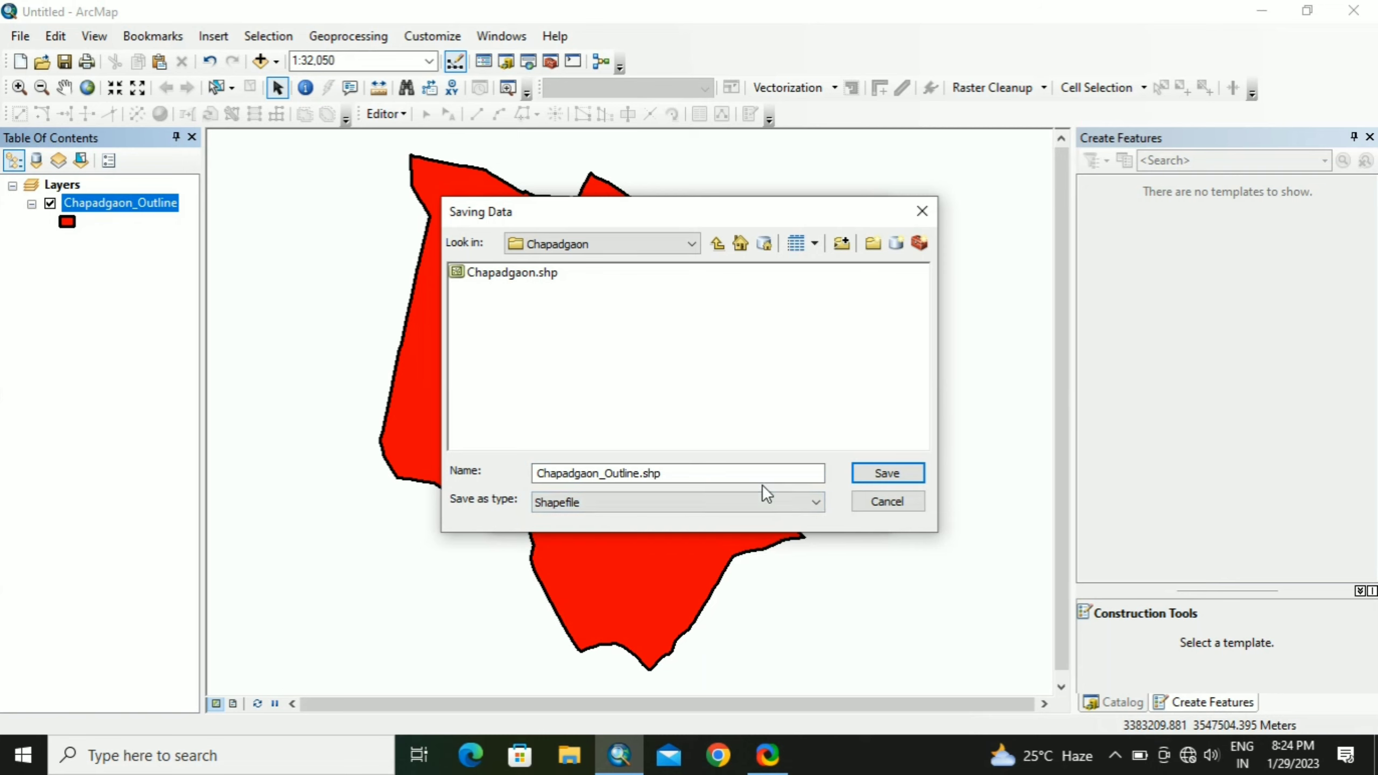
Step: Run the export with the shapefile added to the map, and remove the original red Chapadgaon_Outline layer
{"action": "left_click", "coordinate": [887, 474]}
{"action": "left_click", "coordinate": [742, 510]}
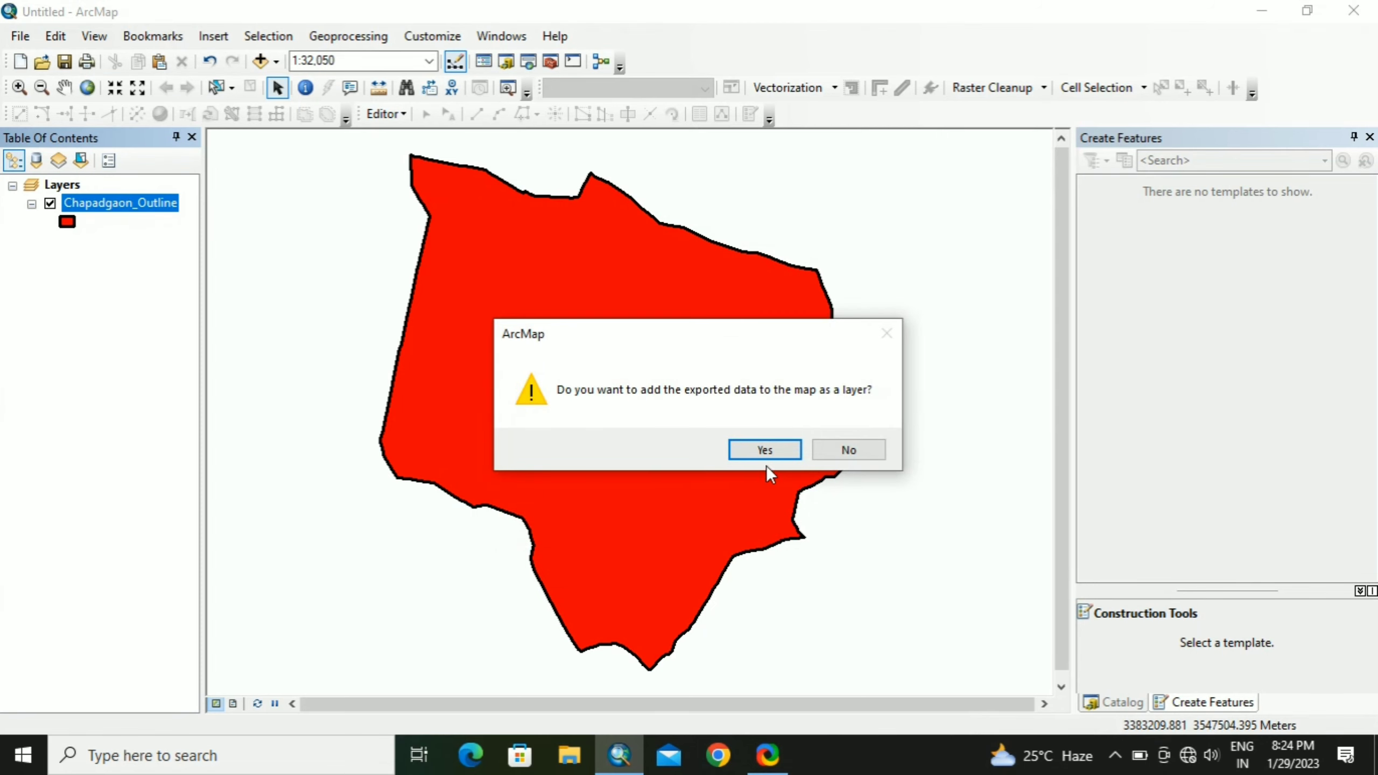
{"action": "left_click", "coordinate": [764, 449]}
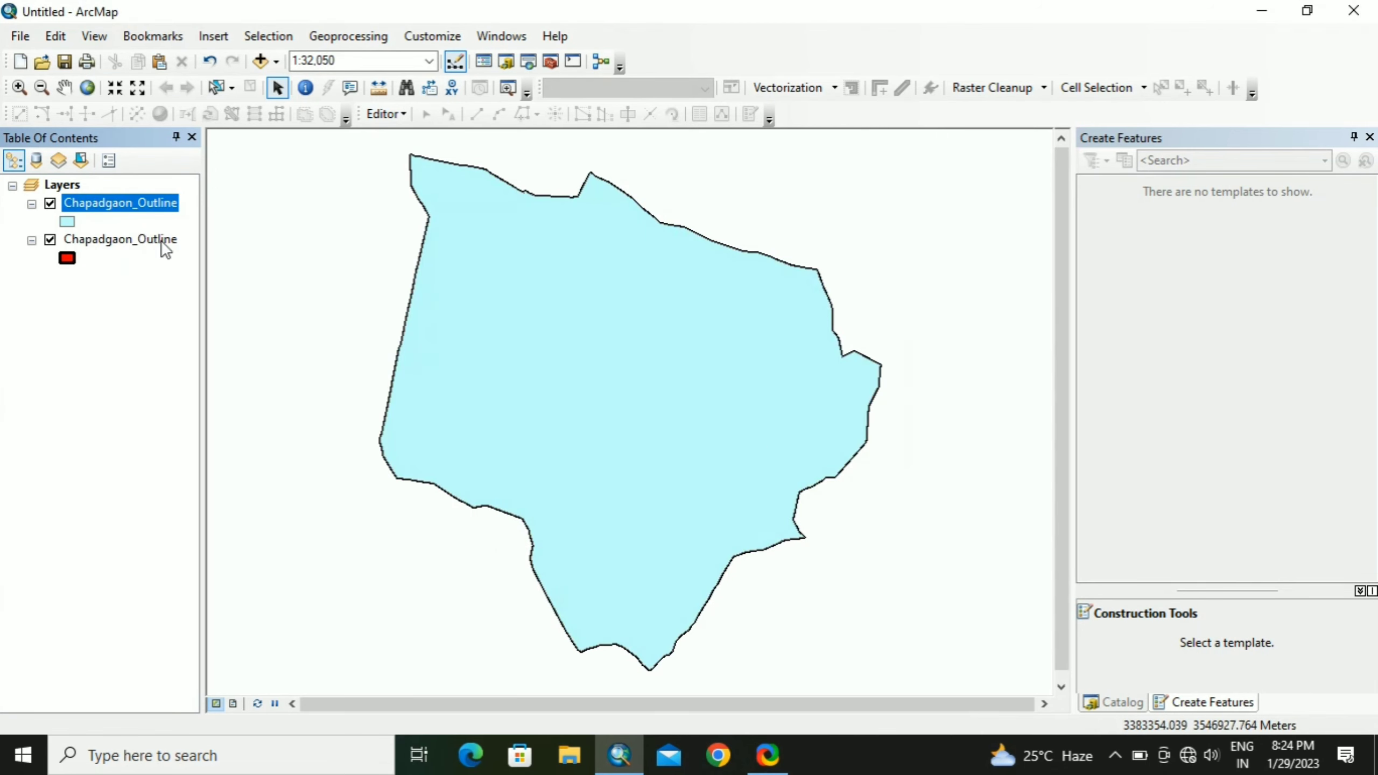
{"action": "right_click", "coordinate": [80, 239]}
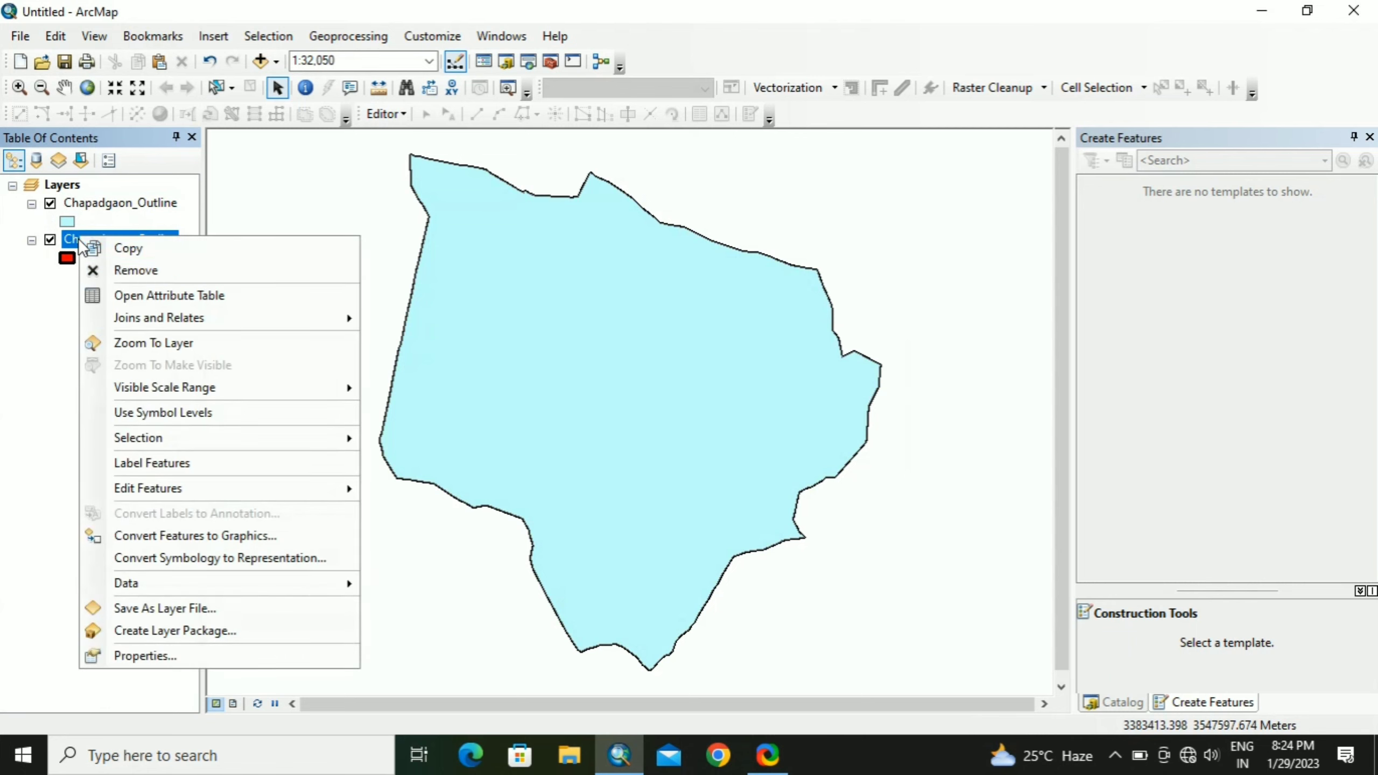
{"action": "left_click", "coordinate": [141, 270]}
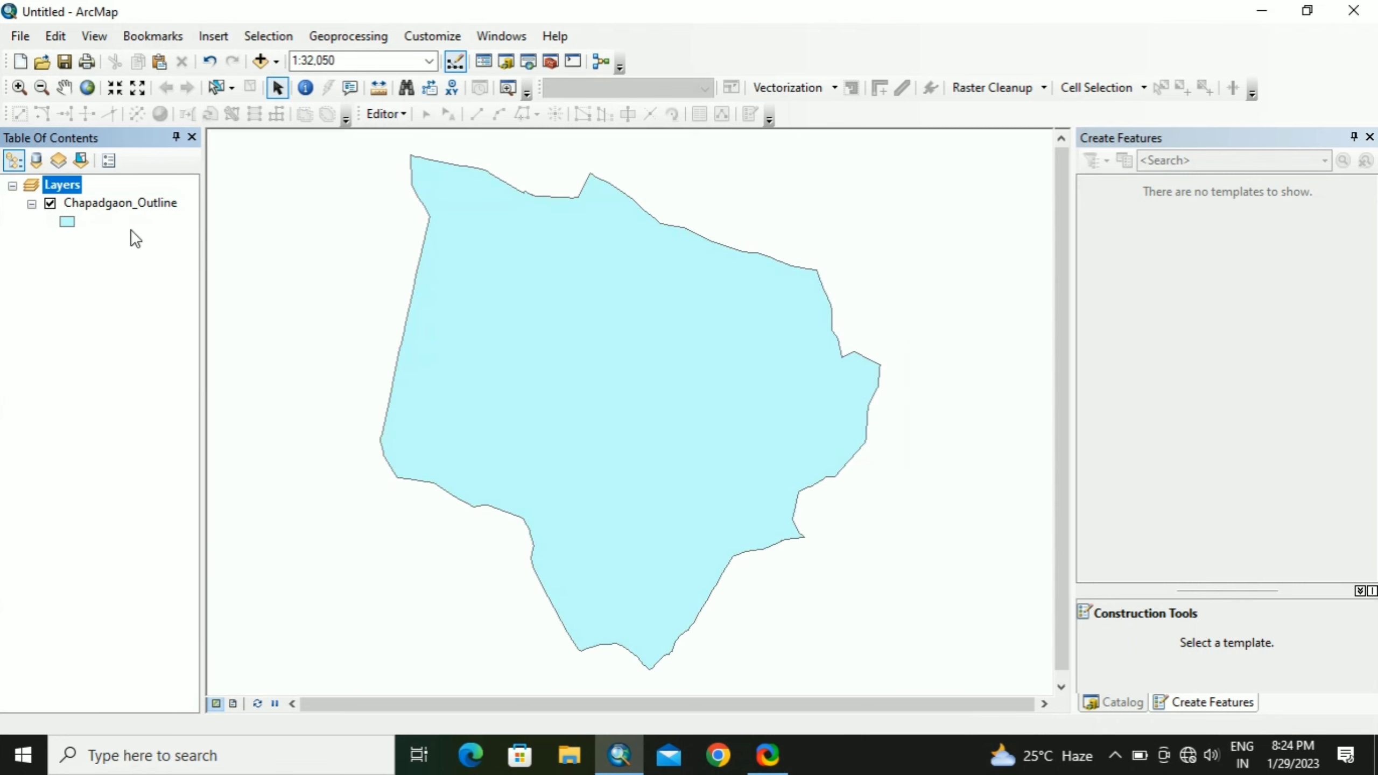
Step: Add a Long Integer field named Area to the attribute table of the Chapadgaon_Outline shapefile
{"action": "right_click", "coordinate": [120, 209]}
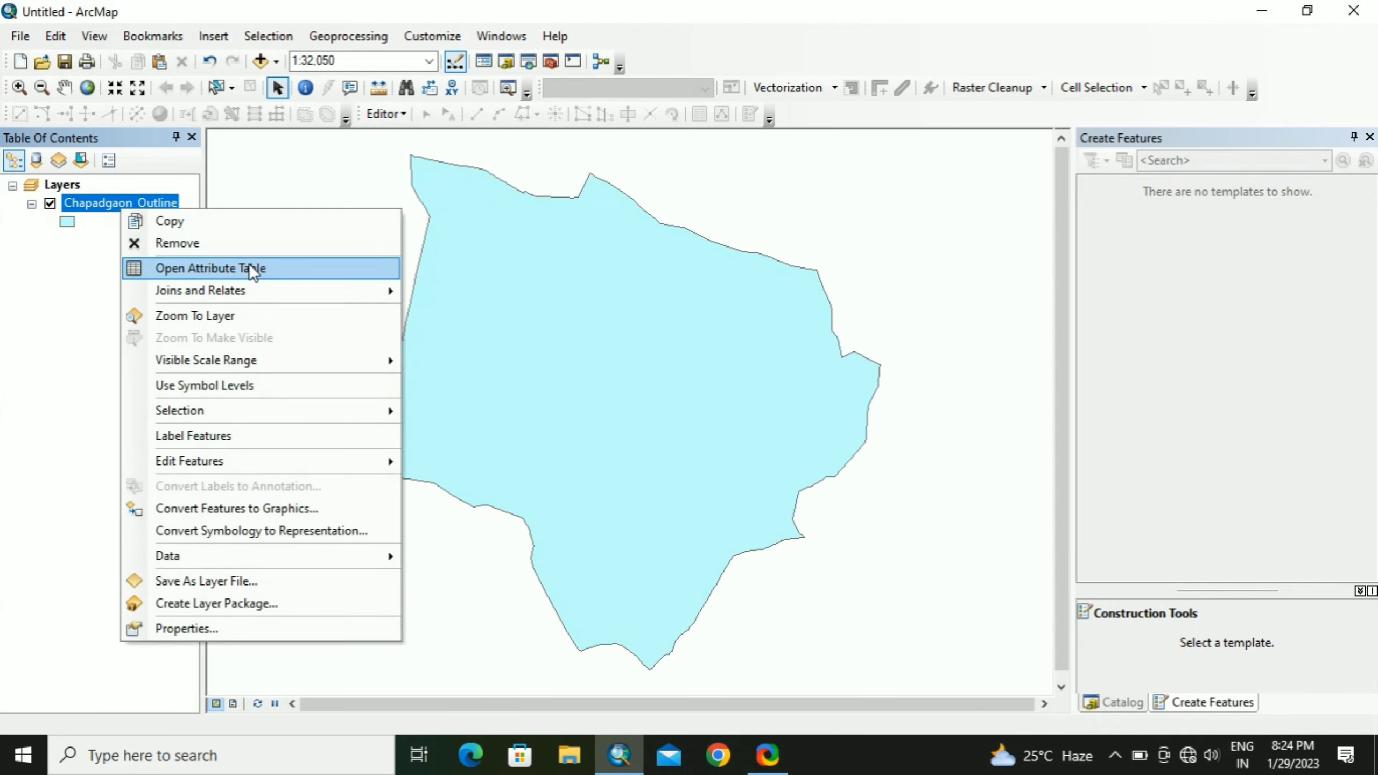
{"action": "left_click", "coordinate": [250, 264]}
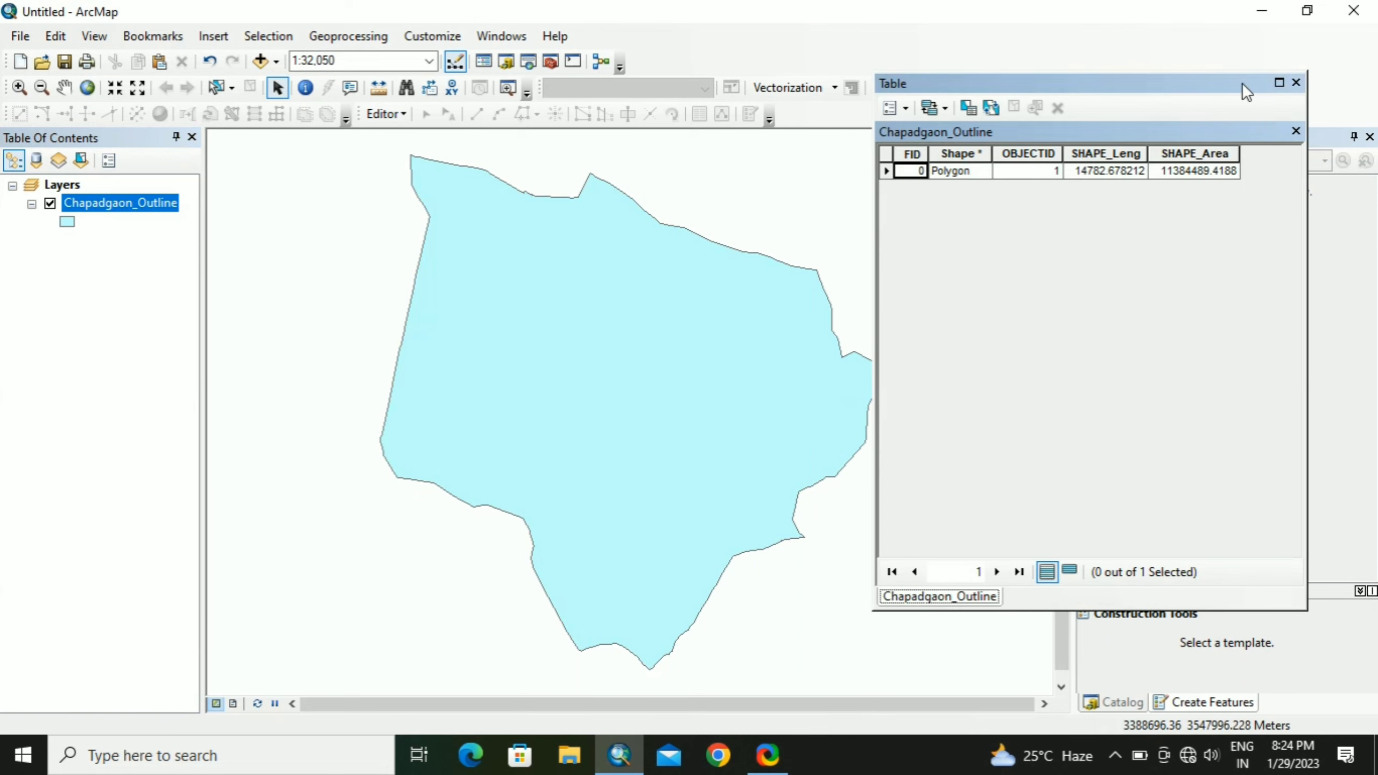
{"action": "left_click_drag", "start_coordinate": [1232, 77], "coordinate": [707, 133]}
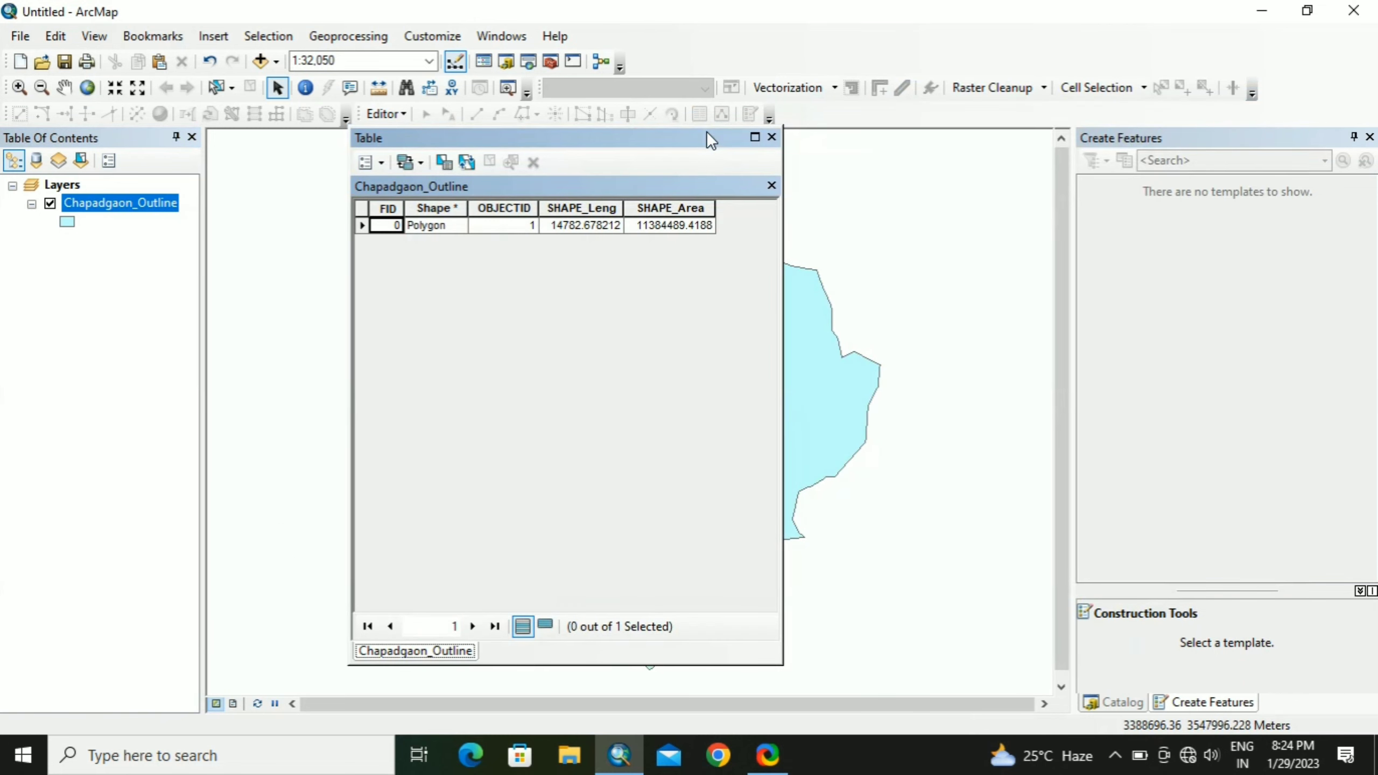
{"action": "left_click", "coordinate": [383, 162]}
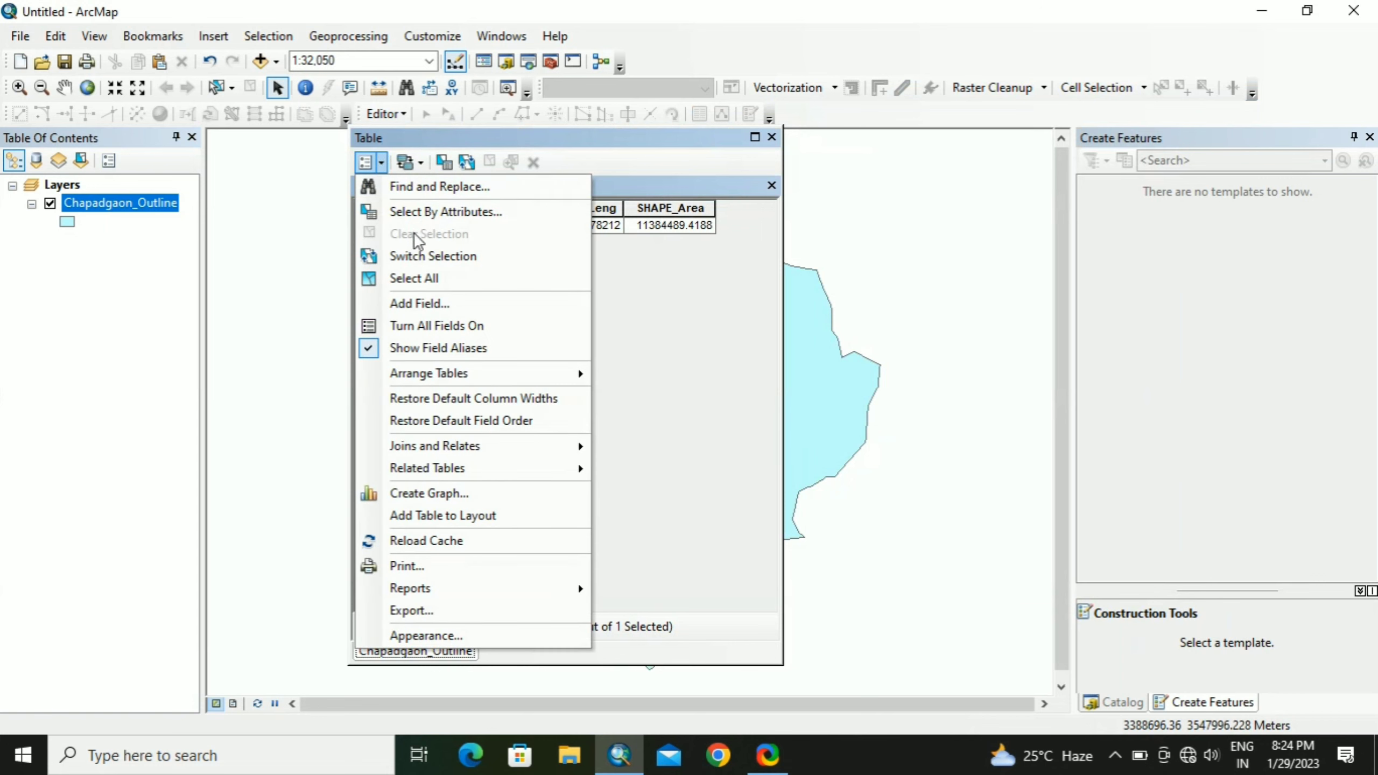
{"action": "left_click", "coordinate": [427, 302]}
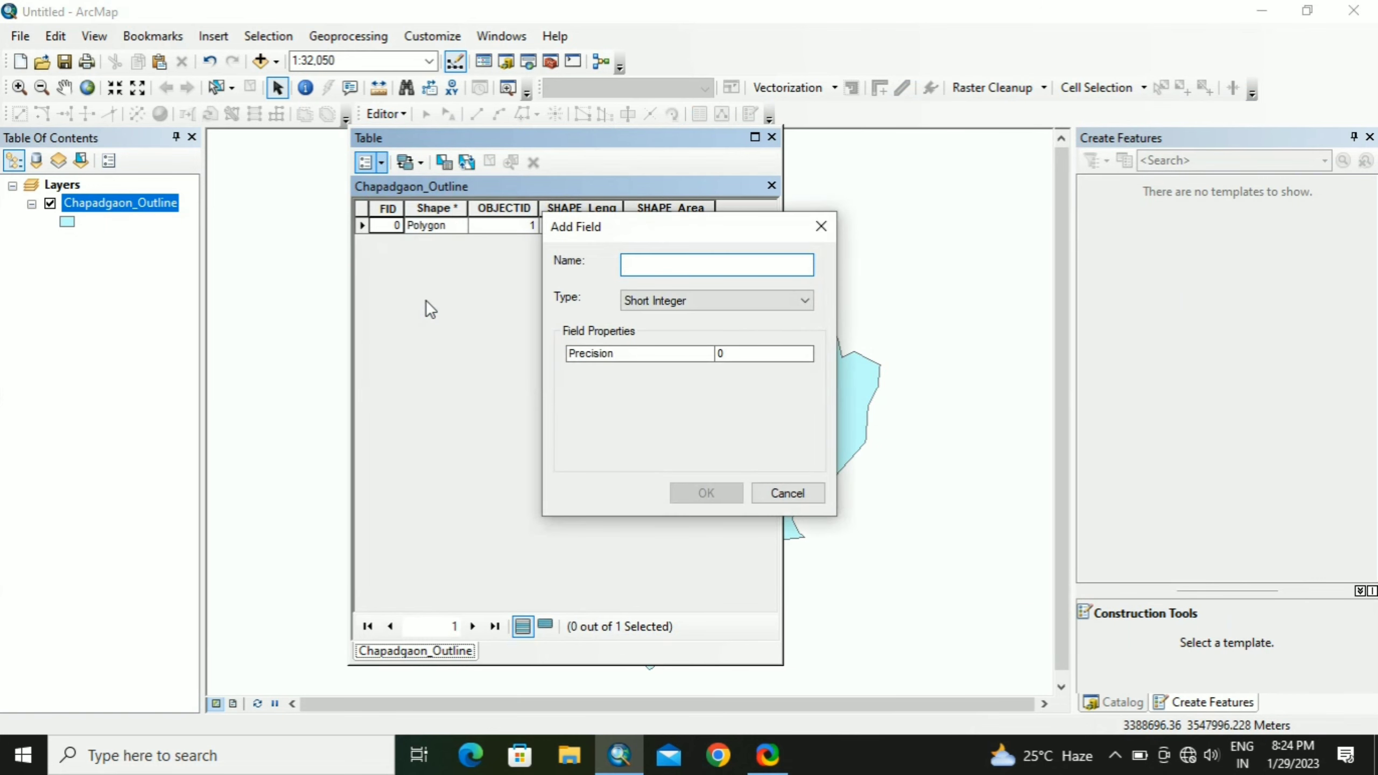
{"action": "type", "text": "Area"}
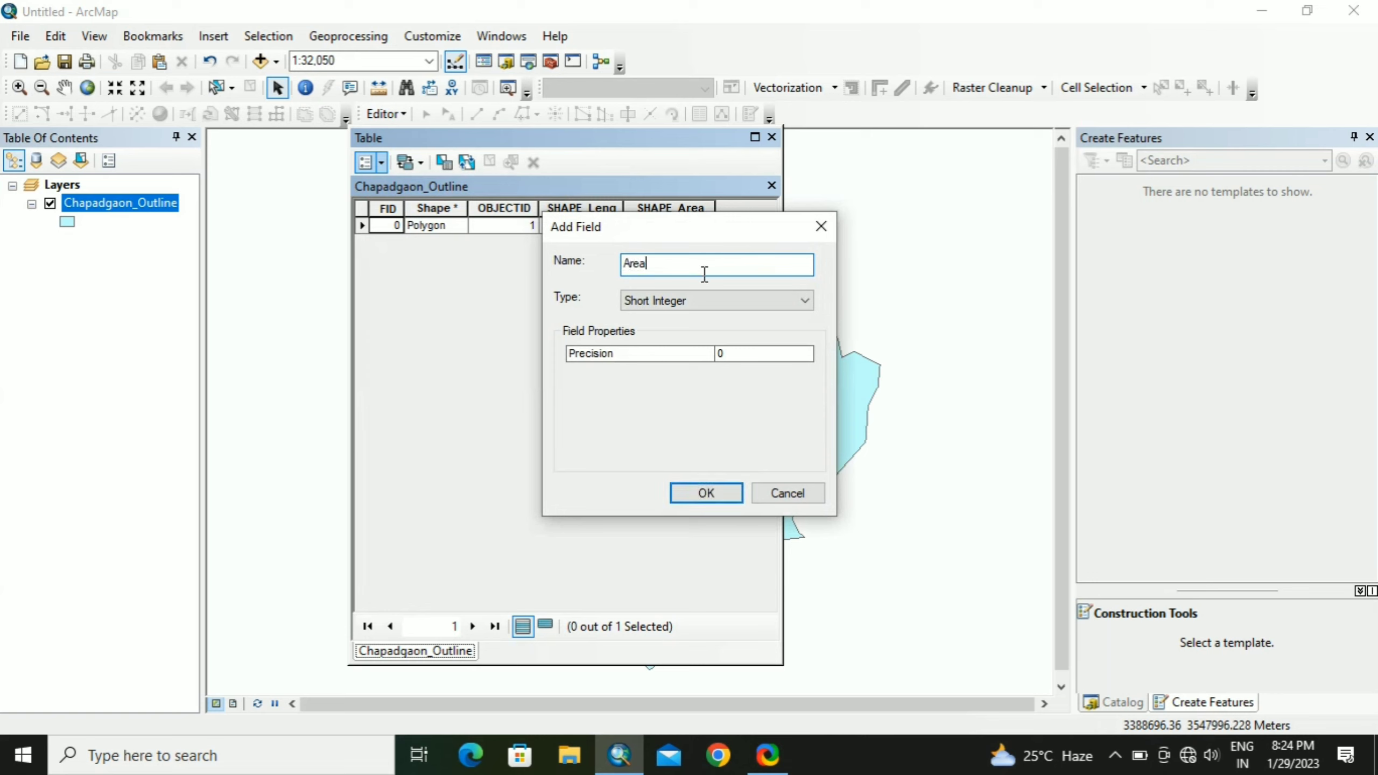
{"action": "left_click", "coordinate": [698, 300]}
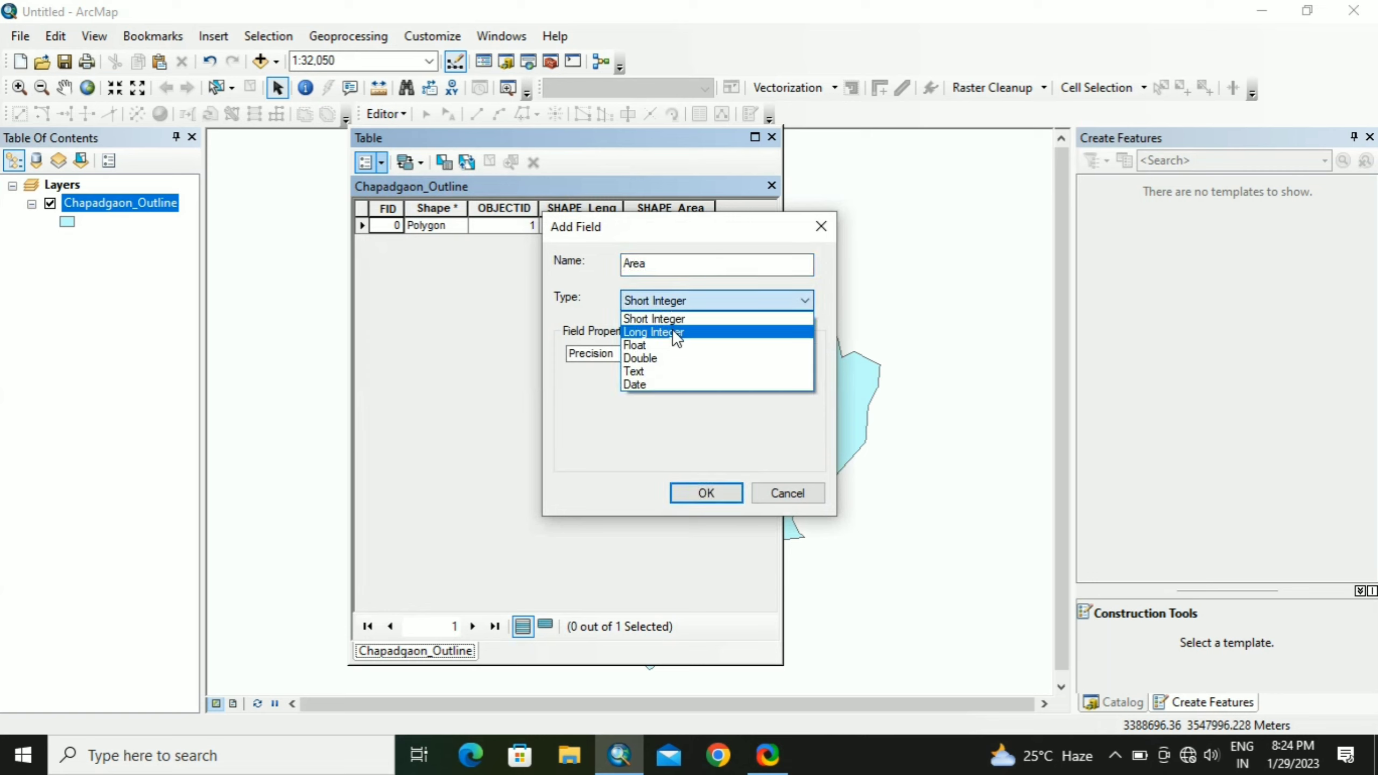
{"action": "left_click", "coordinate": [672, 331]}
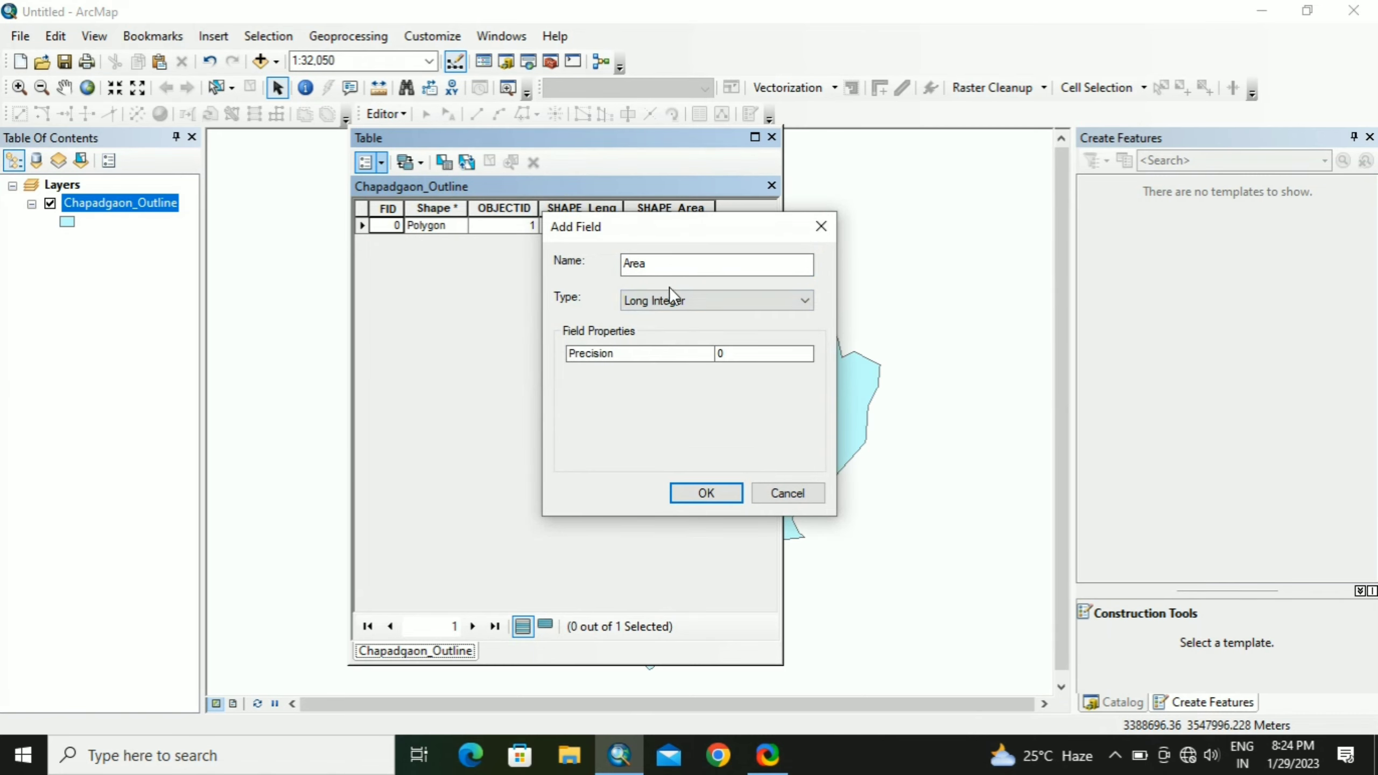
{"action": "left_click", "coordinate": [707, 494]}
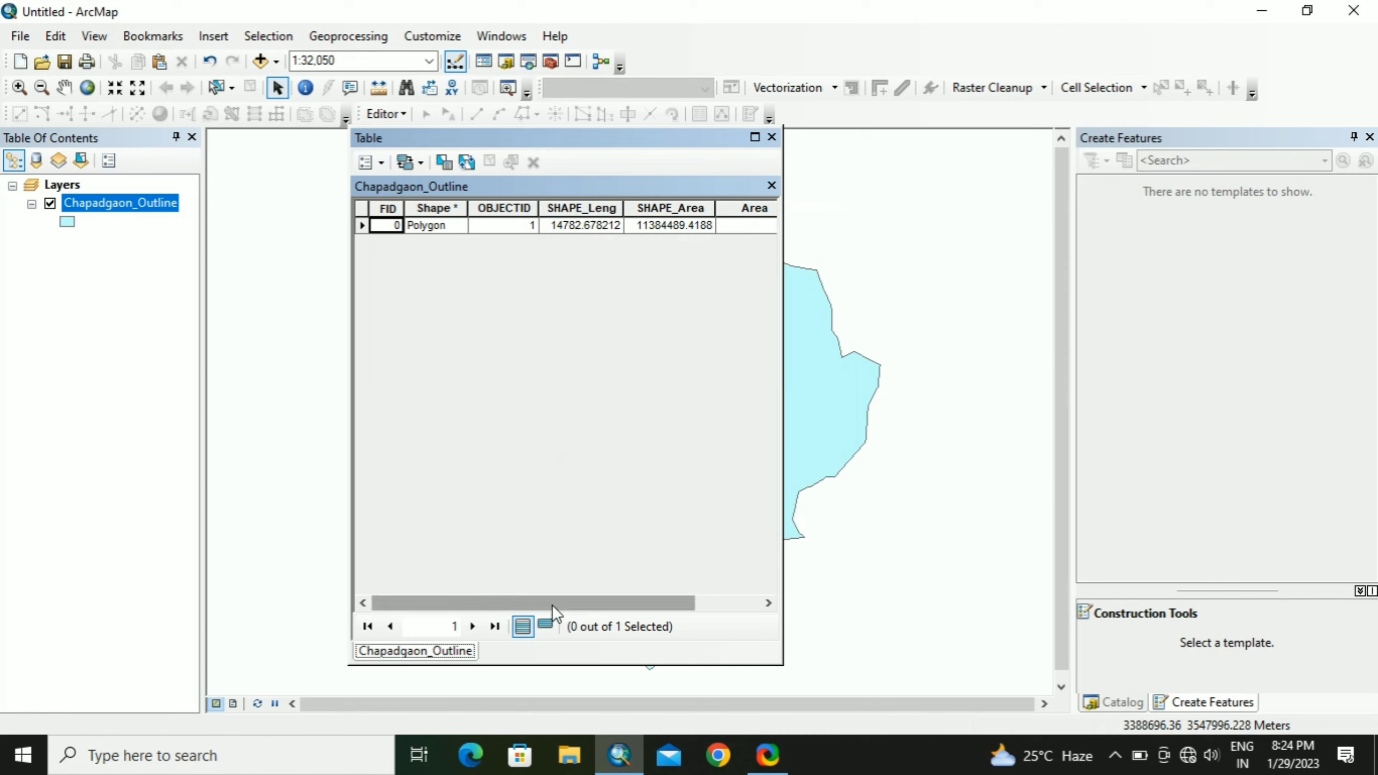
Step: Calculate the polygon's geometry into the Area field, using the Area property, the data source's coordinate system and Hectares [ha] as units
{"action": "left_click_drag", "start_coordinate": [551, 605], "coordinate": [647, 590]}
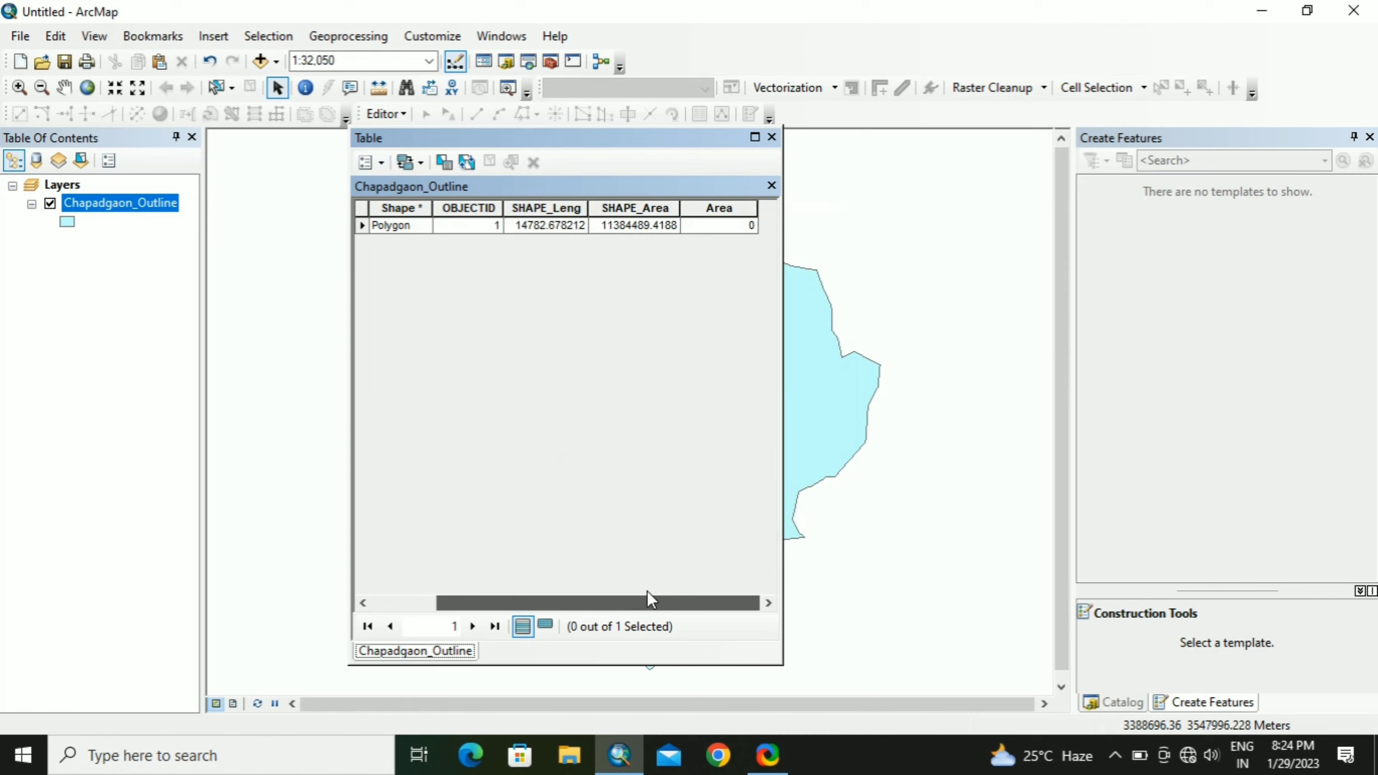
{"action": "right_click", "coordinate": [701, 209]}
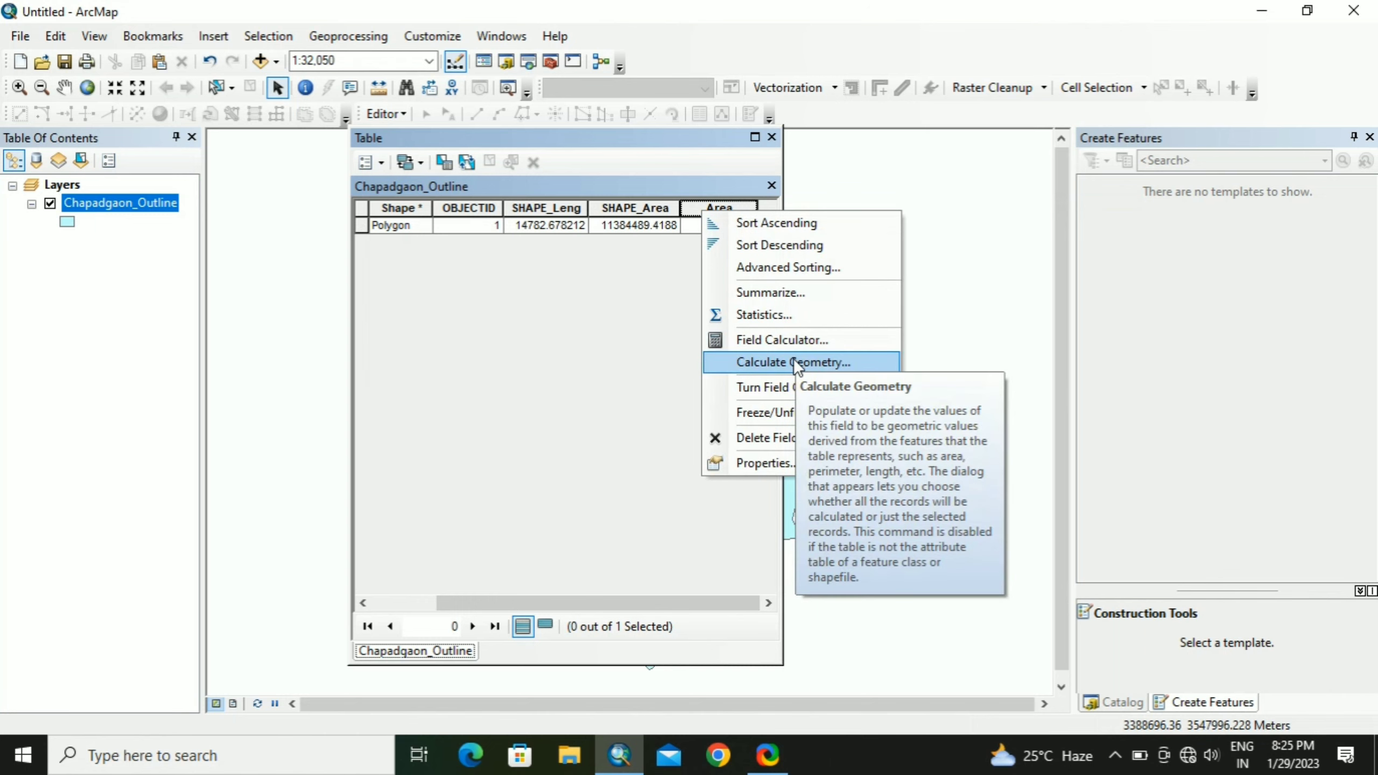
{"action": "left_click", "coordinate": [794, 362]}
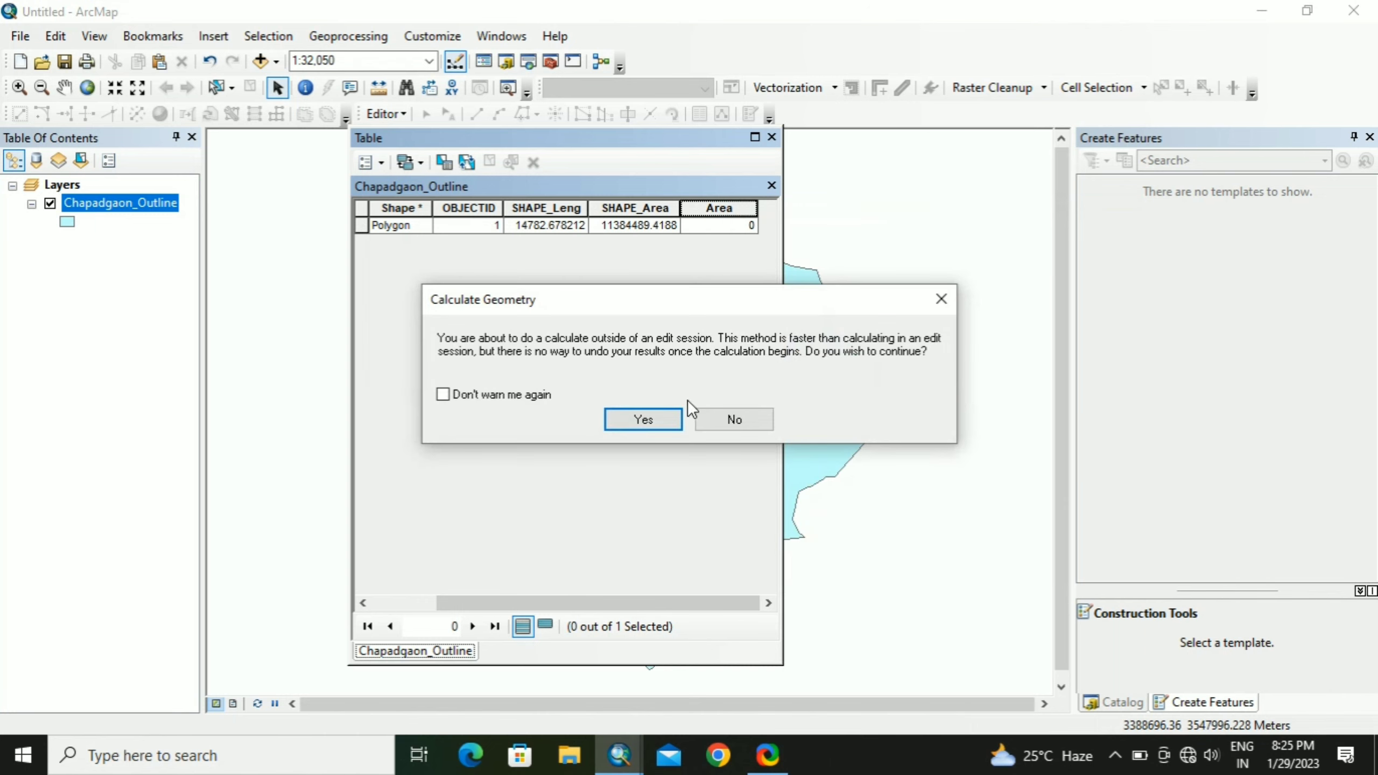
{"action": "left_click", "coordinate": [654, 412]}
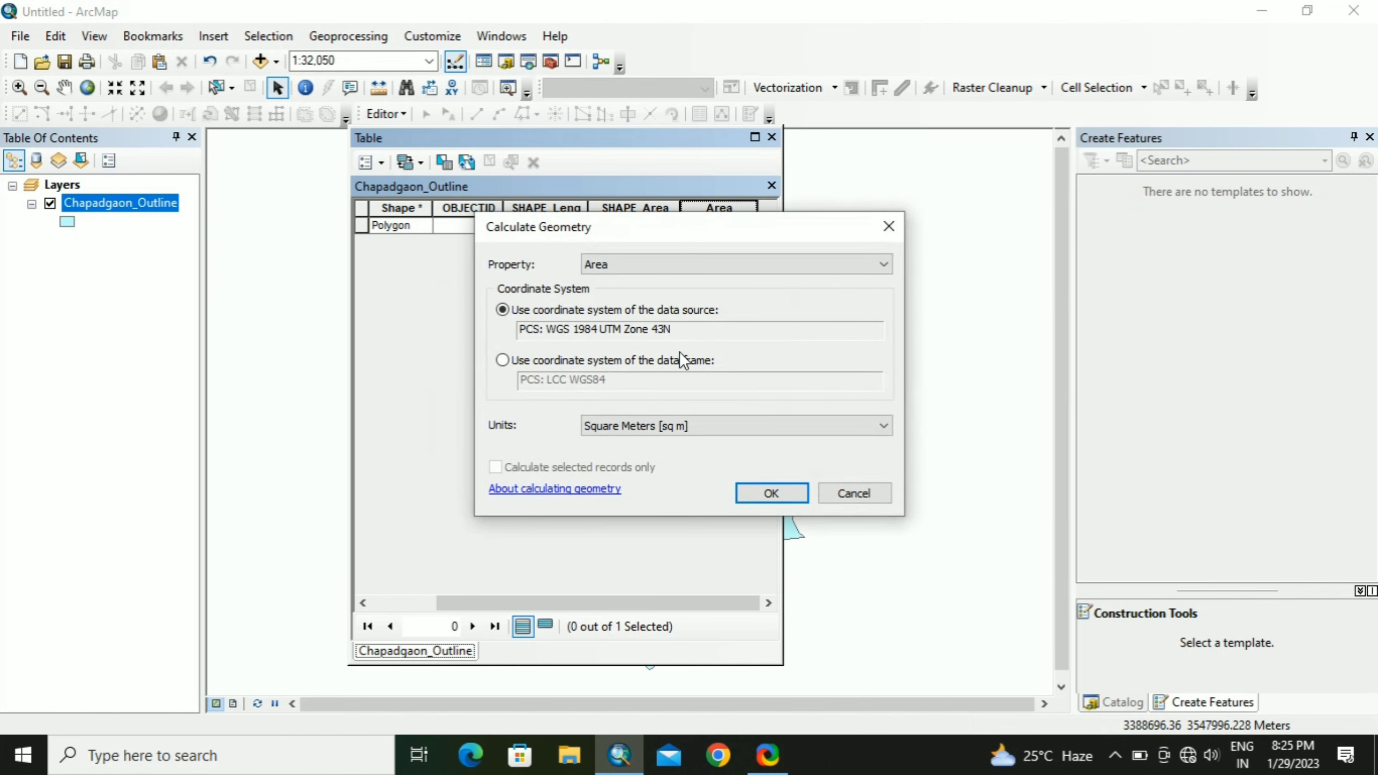
{"action": "left_click", "coordinate": [717, 425]}
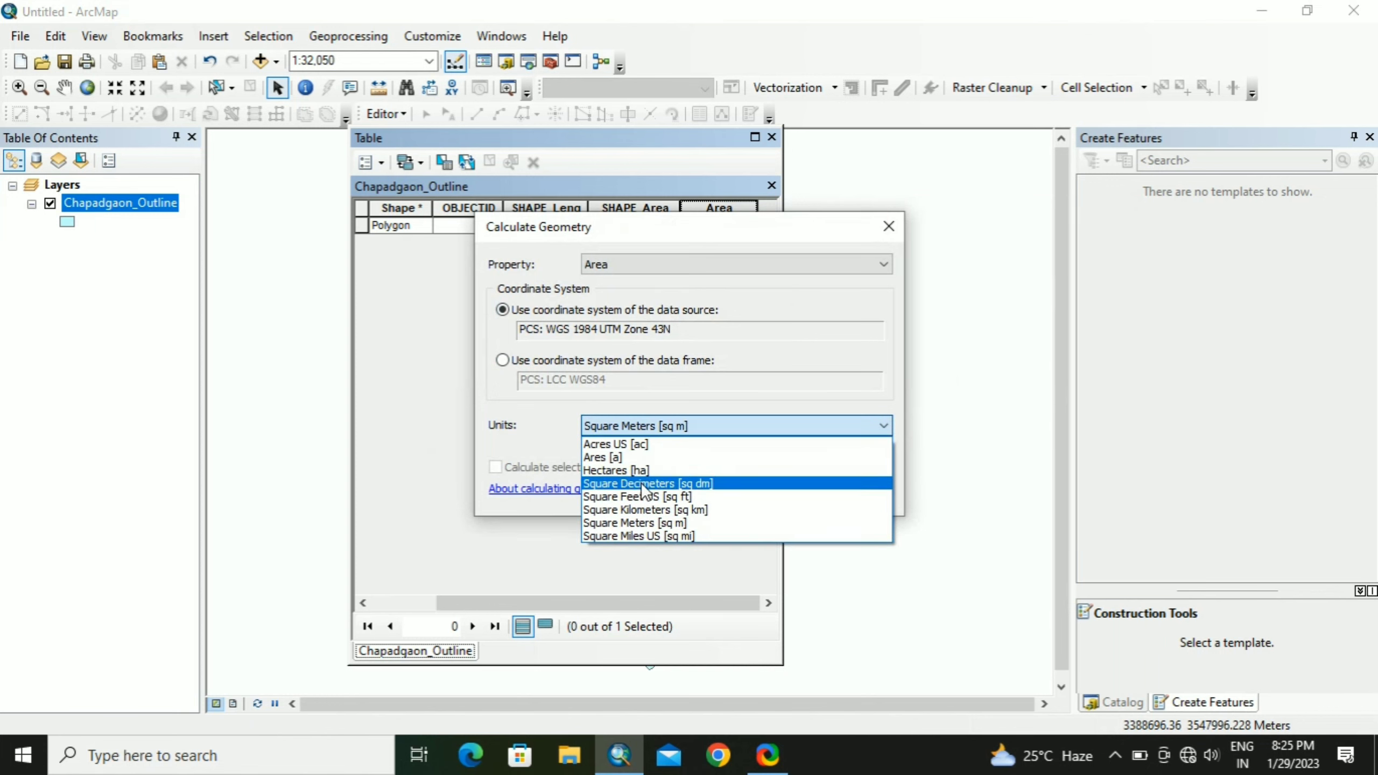
{"action": "left_click", "coordinate": [636, 470]}
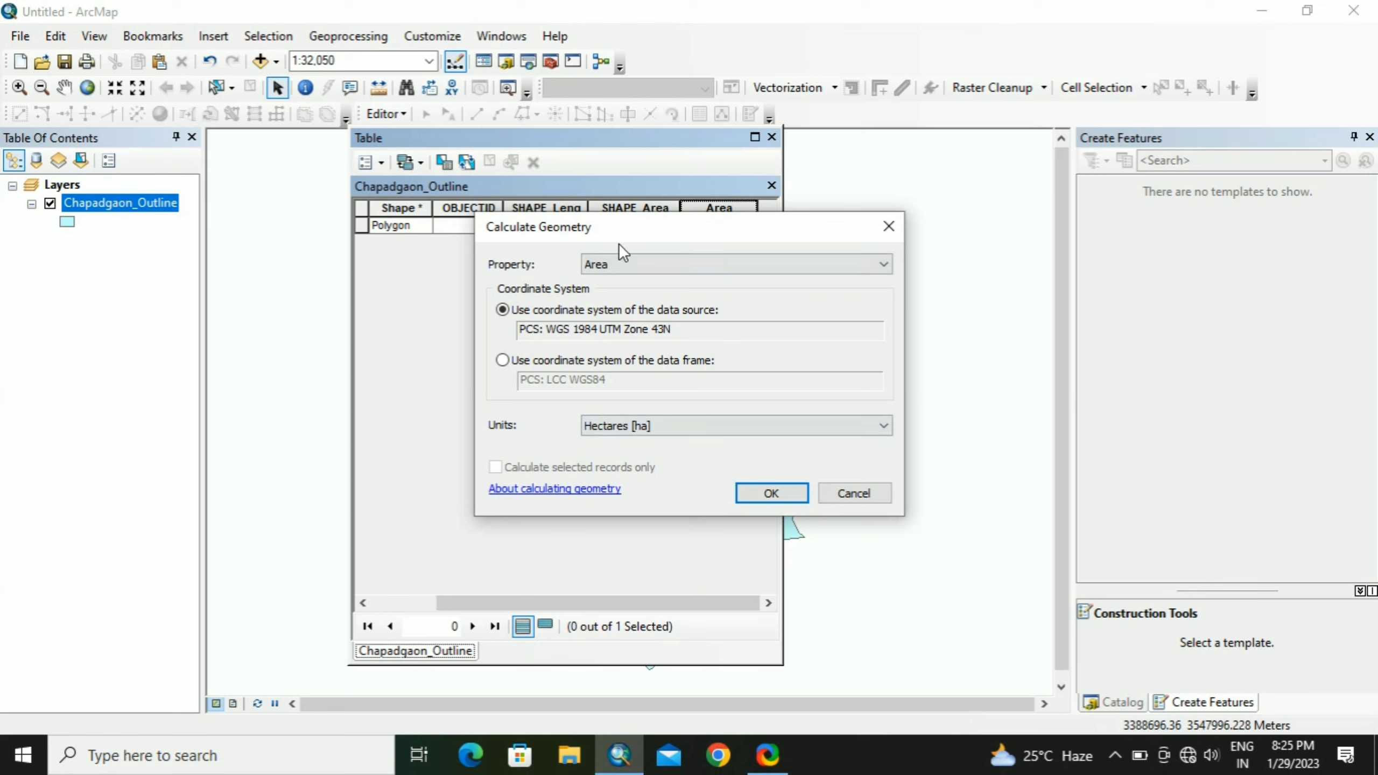
{"action": "left_click", "coordinate": [773, 494]}
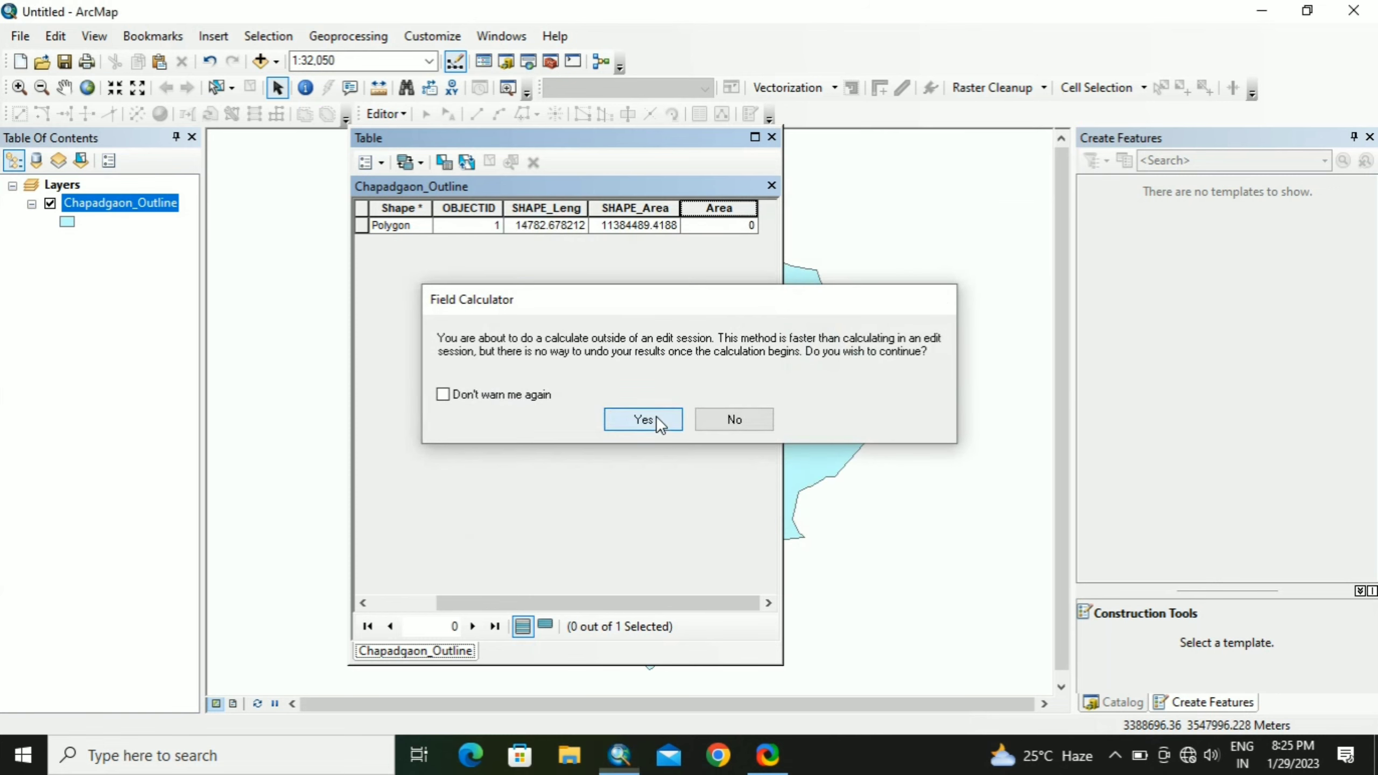
{"action": "left_click", "coordinate": [658, 423]}
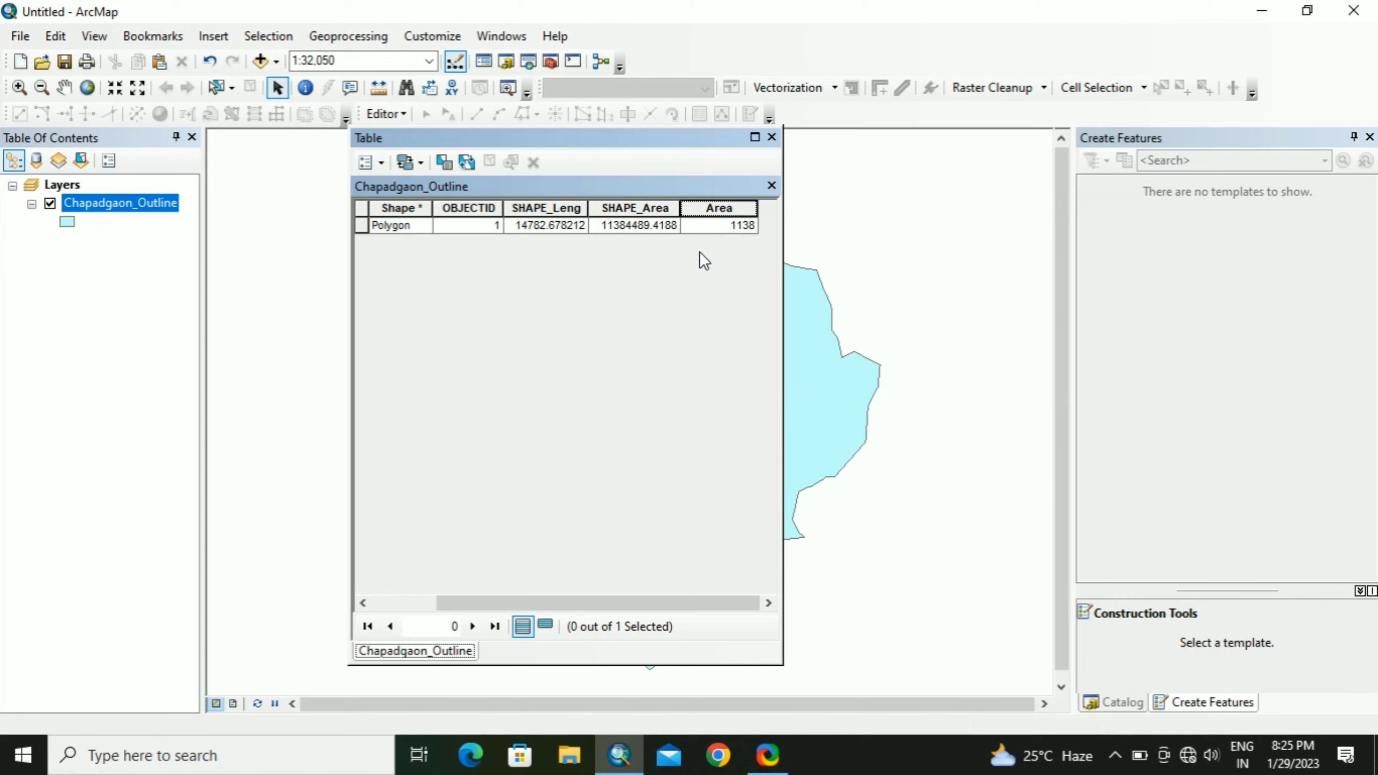
Step: Close the Chapadgaon_Outline attribute table
{"action": "left_click", "coordinate": [386, 113]}
{"action": "left_click", "coordinate": [390, 114]}
{"action": "left_click", "coordinate": [771, 136]}
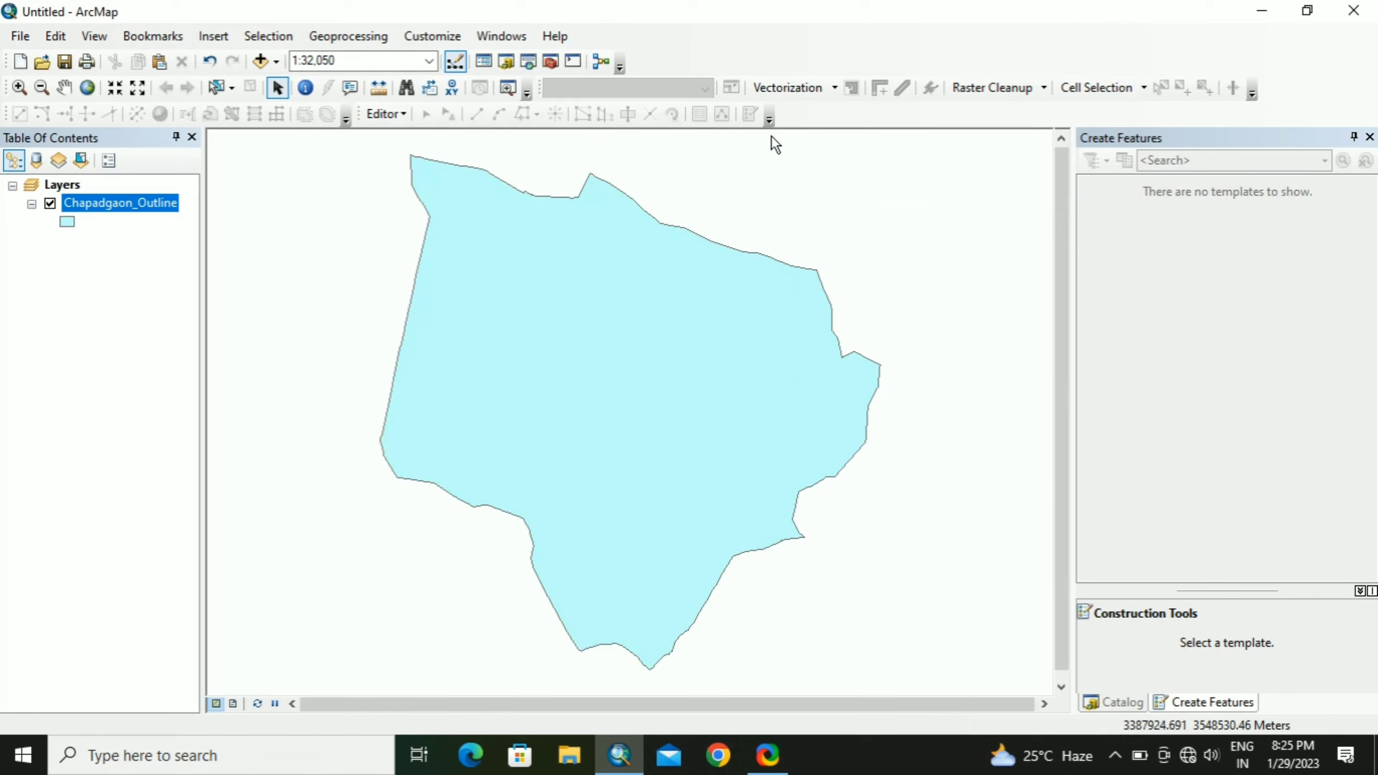